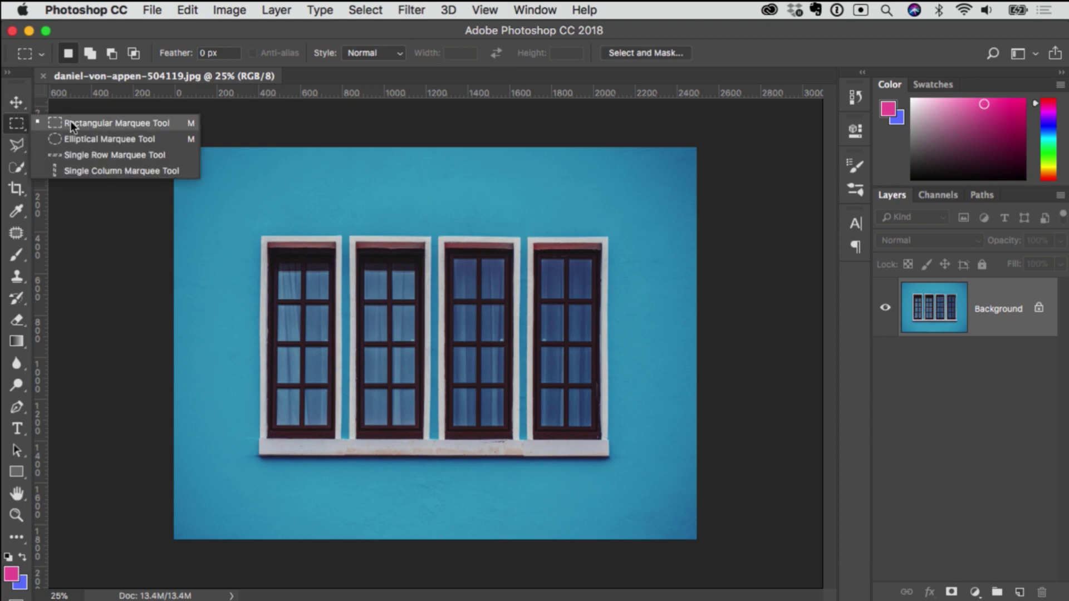
Step: Unlock the background layer and draw a rectangular marquee selection around the entire first window
{"action": "left_click", "coordinate": [22, 126]}
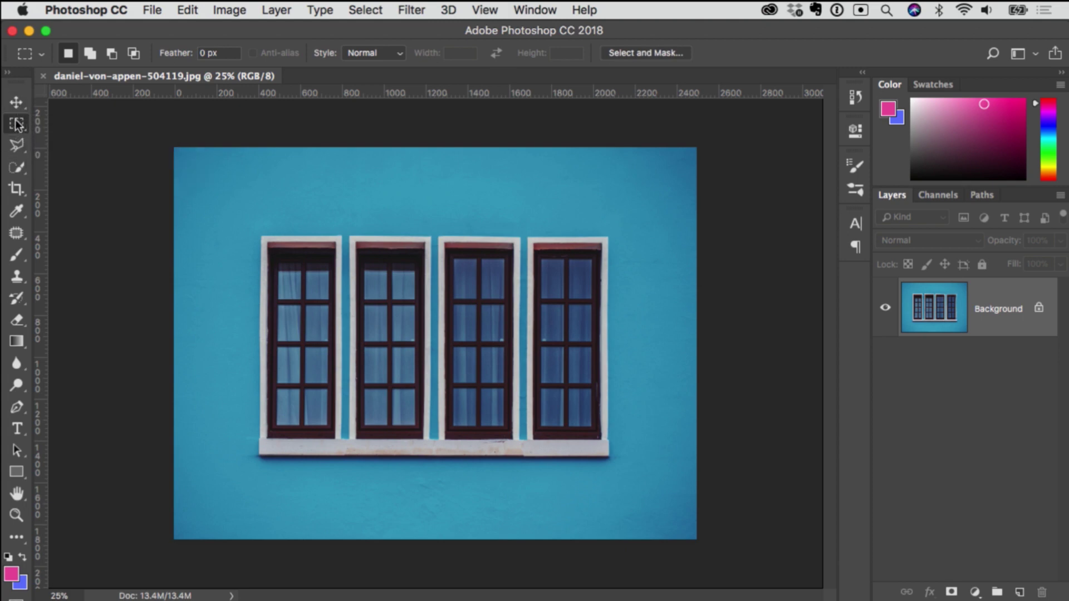
{"action": "right_click", "coordinate": [18, 127]}
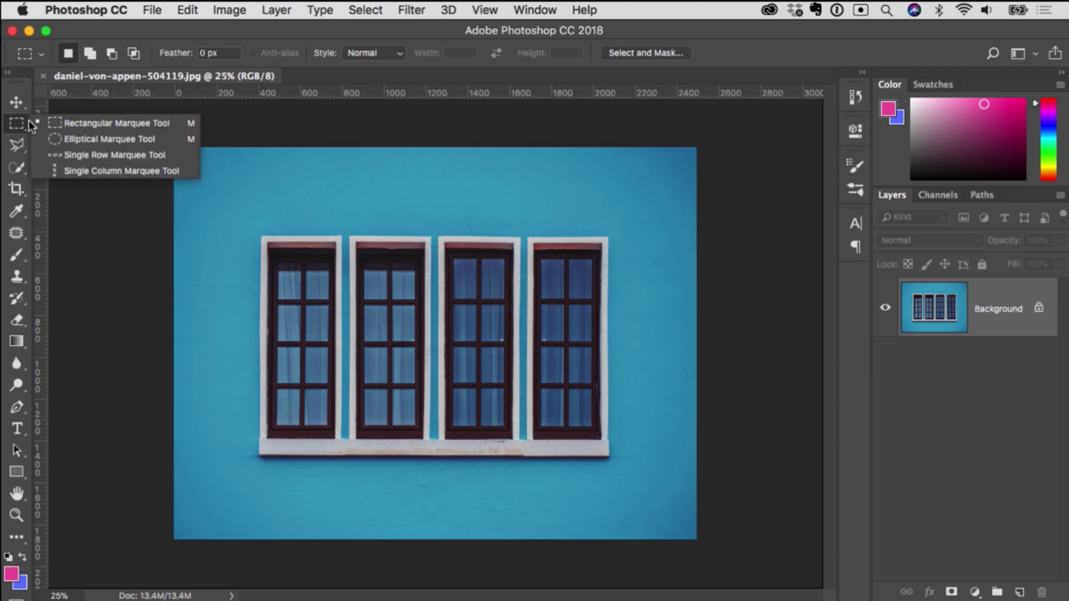
{"action": "left_click", "coordinate": [24, 126]}
{"action": "key", "text": "shift"}
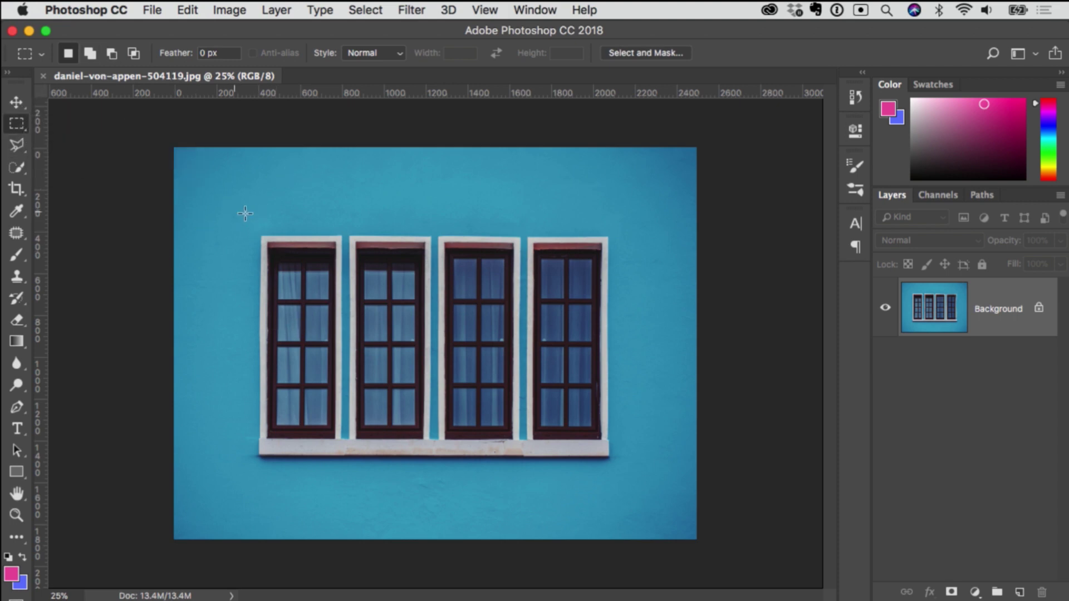
{"action": "left_click", "coordinate": [1039, 310]}
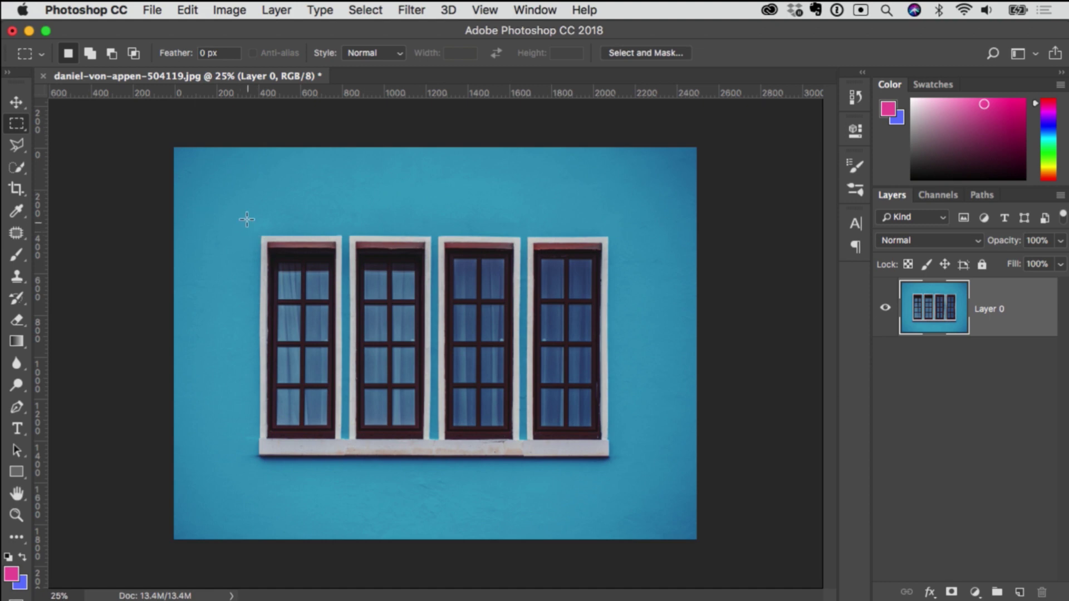
{"action": "left_click_drag", "start_coordinate": [245, 216], "coordinate": [348, 481]}
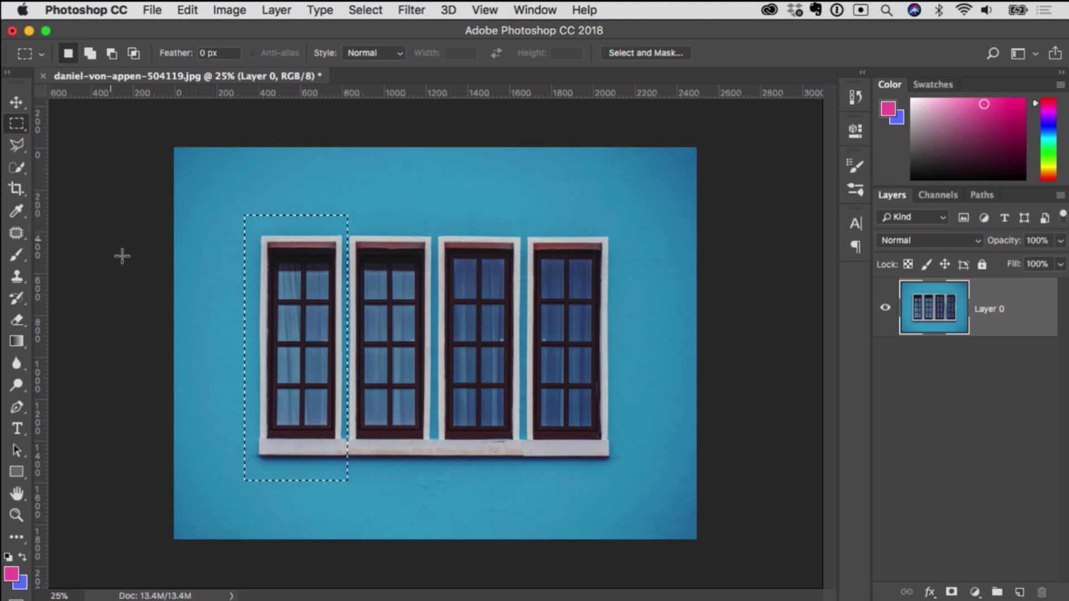
Step: Try painting pink brush strokes inside the rectangular selection over the first window, and undo all of them
{"action": "left_click", "coordinate": [16, 253]}
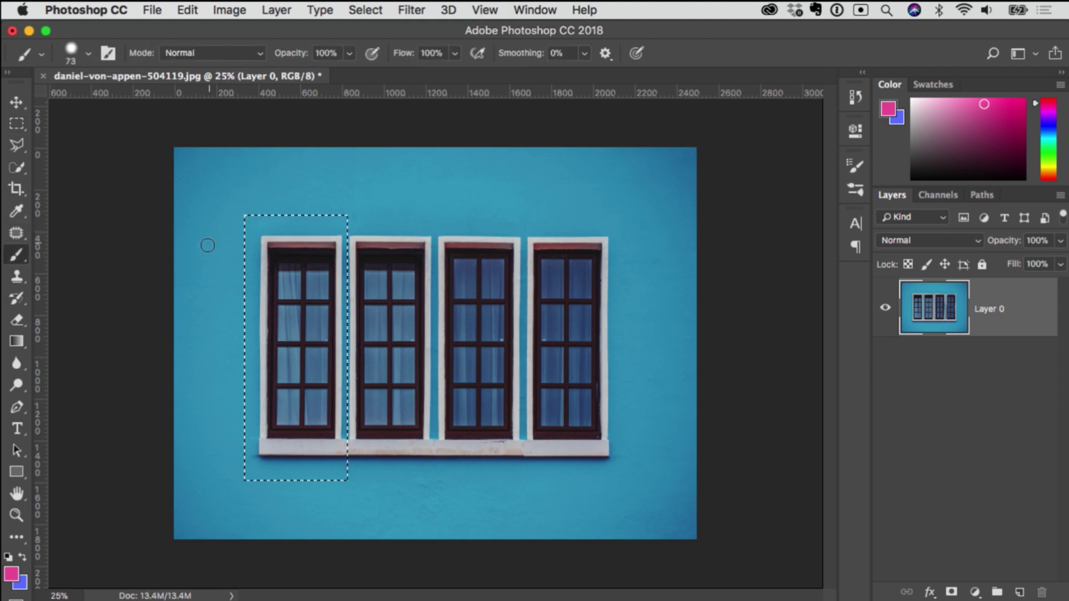
{"action": "mouse_move", "coordinate": [273, 217]}
{"action": "left_mouse_down"}
{"action": "mouse_move", "coordinate": [167, 311]}
{"action": "mouse_move", "coordinate": [239, 301]}
{"action": "mouse_move", "coordinate": [224, 447]}
{"action": "mouse_move", "coordinate": [313, 477]}
{"action": "left_mouse_up"}
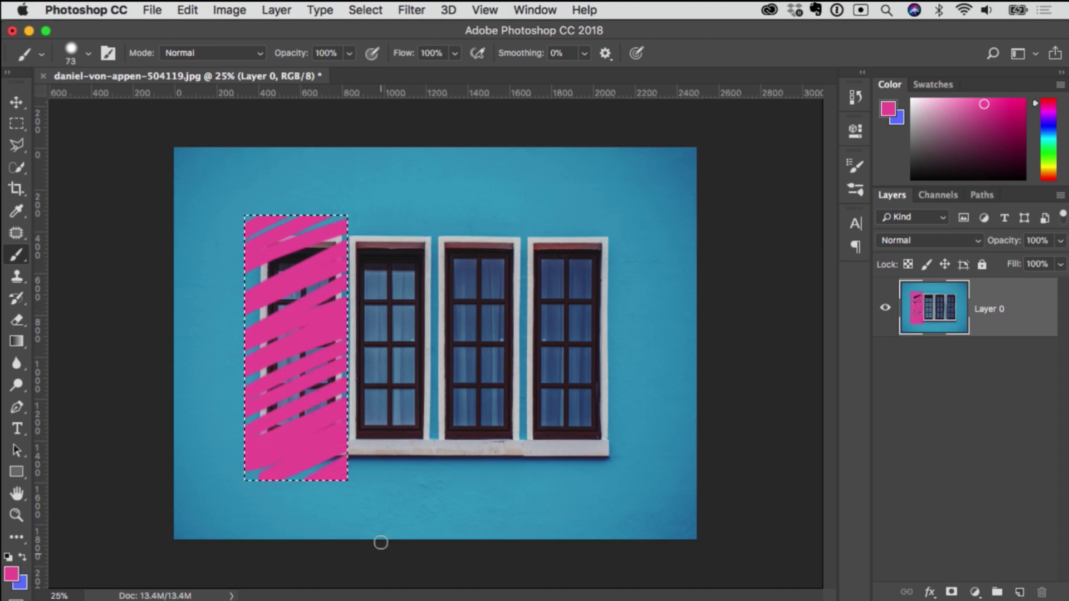
{"action": "key", "text": "super+alt+z"}
{"action": "key", "text": "super+alt+z"}
{"action": "key", "text": "super+alt+z"}
{"action": "key", "text": "super+alt+z"}
{"action": "key", "text": "super+alt+z"}
{"action": "key", "text": "super+alt+z"}
{"action": "key", "text": "super+alt+z"}
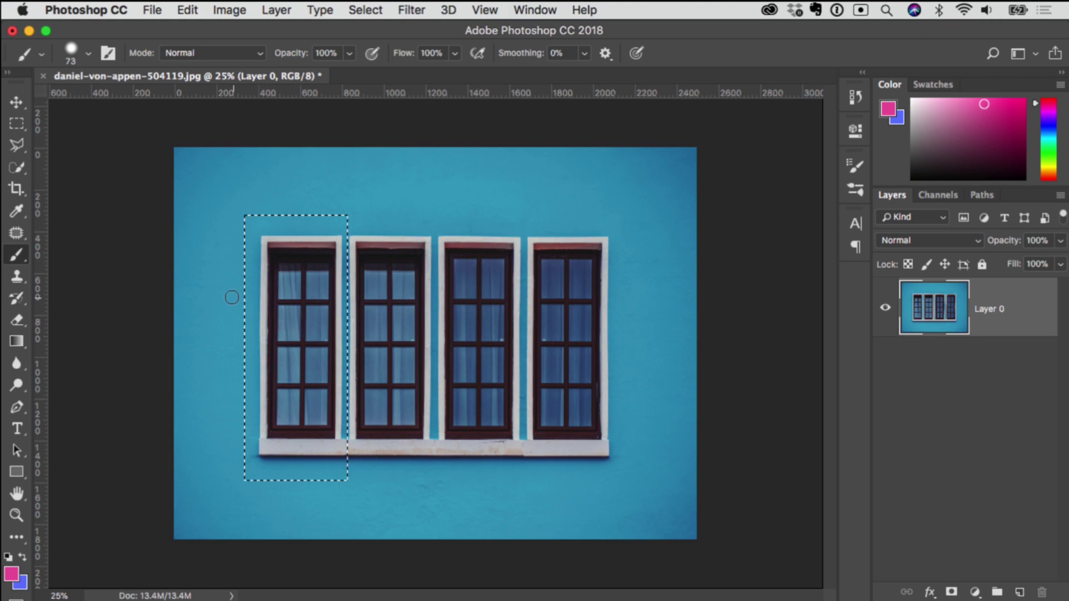
Step: Duplicate the selected first window onto a new layer with Layer Via Copy
{"action": "left_click", "coordinate": [17, 126]}
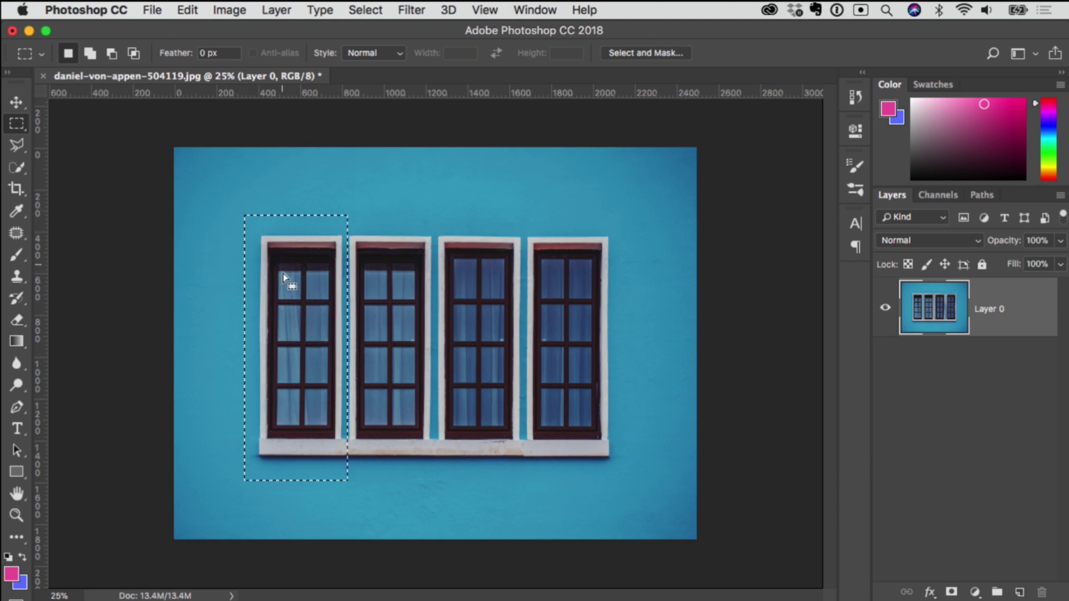
{"action": "right_click", "coordinate": [290, 287]}
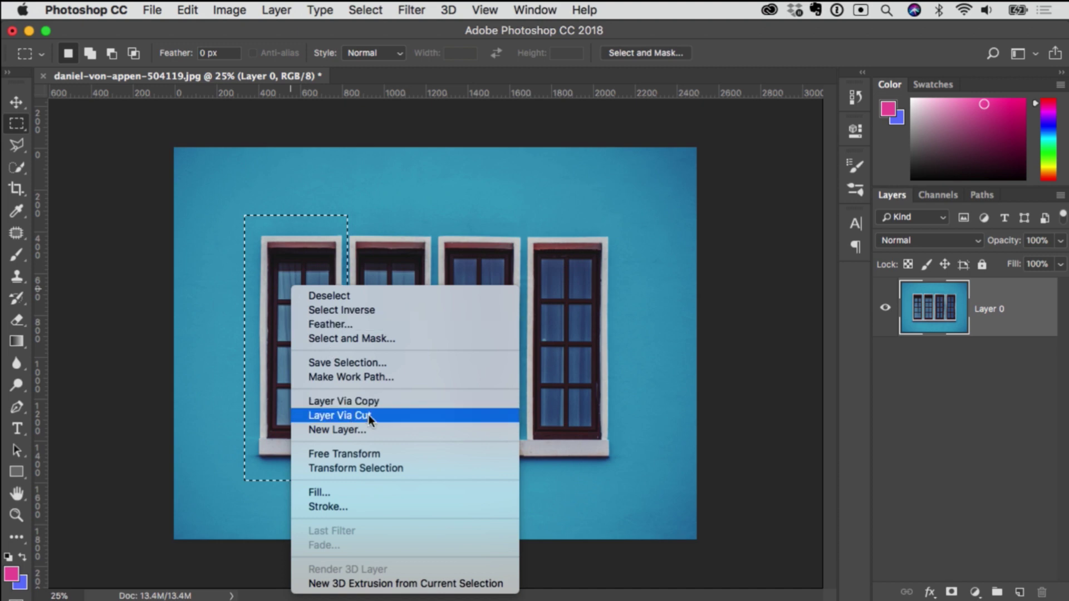
{"action": "left_click", "coordinate": [374, 401]}
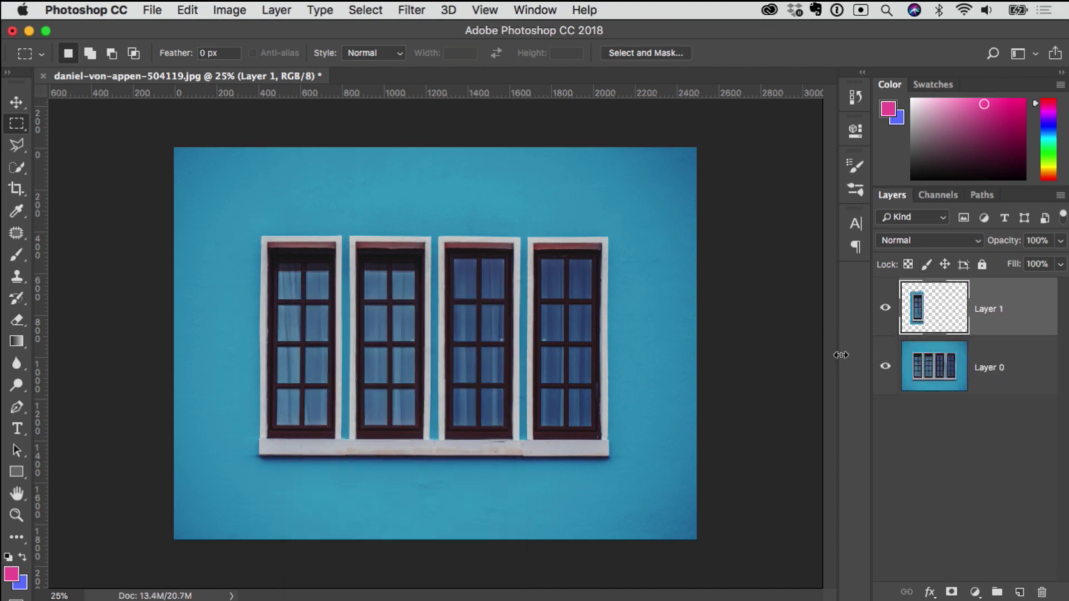
Step: Try moving the copied window on the canvas, and discard the copied layer
{"action": "key", "text": "v"}
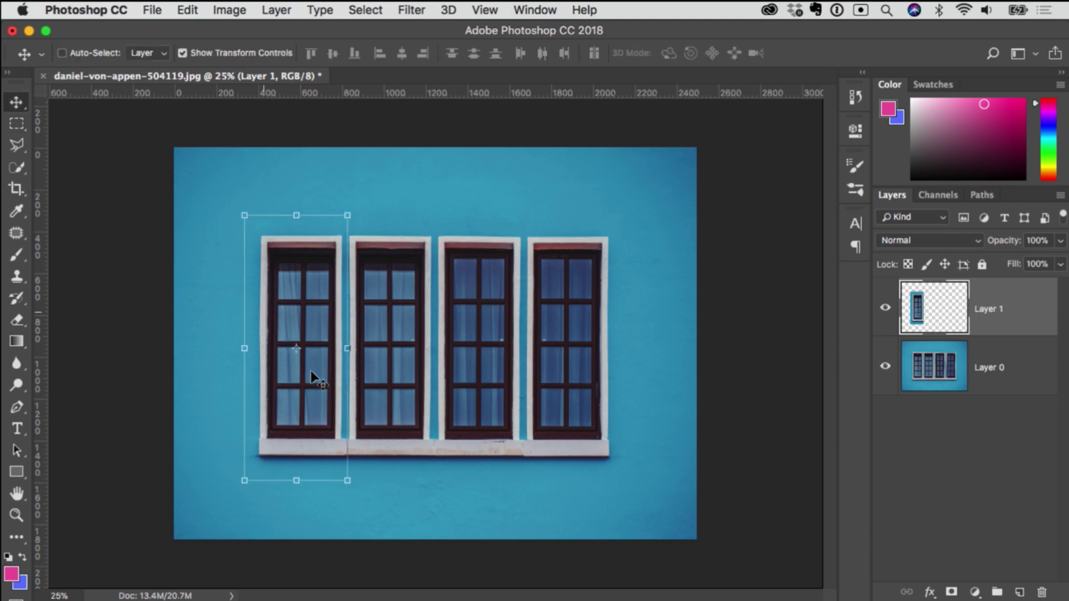
{"action": "left_click_drag", "start_coordinate": [406, 504], "coordinate": [404, 480]}
{"action": "key", "text": "super+z"}
{"action": "left_click", "coordinate": [885, 308]}
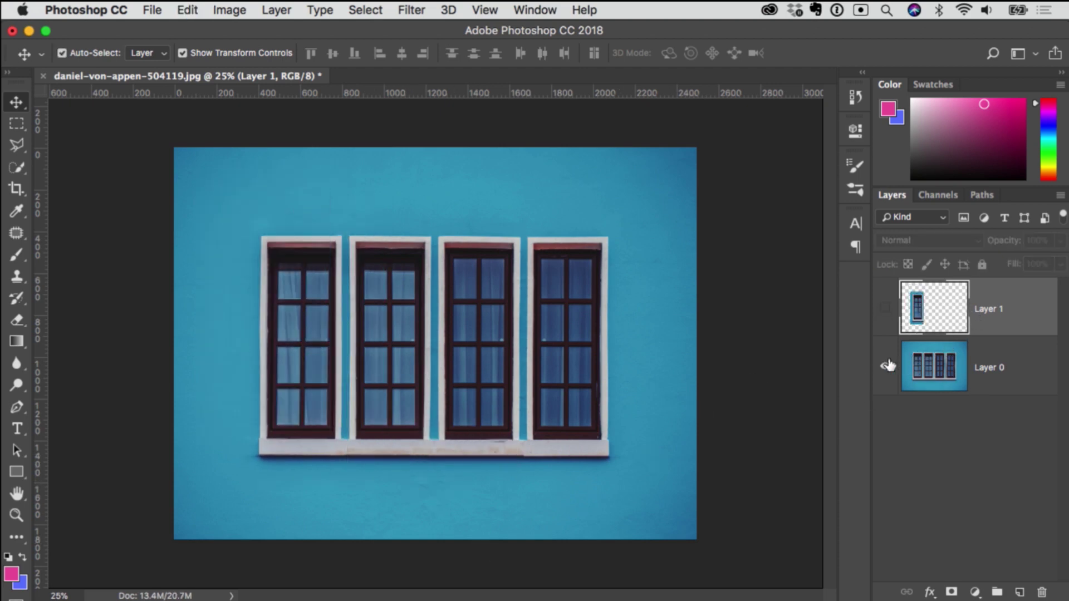
{"action": "key", "text": "BackSpace"}
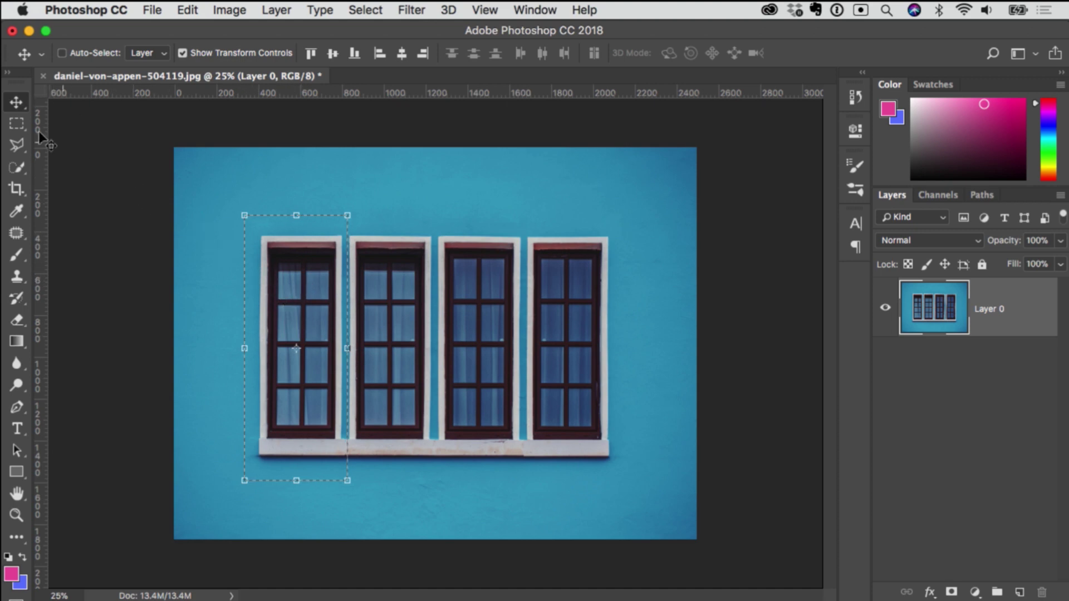
Step: Try separating the selected first window onto its own layer with Layer Via Cut, and undo the cut
{"action": "left_click", "coordinate": [17, 123]}
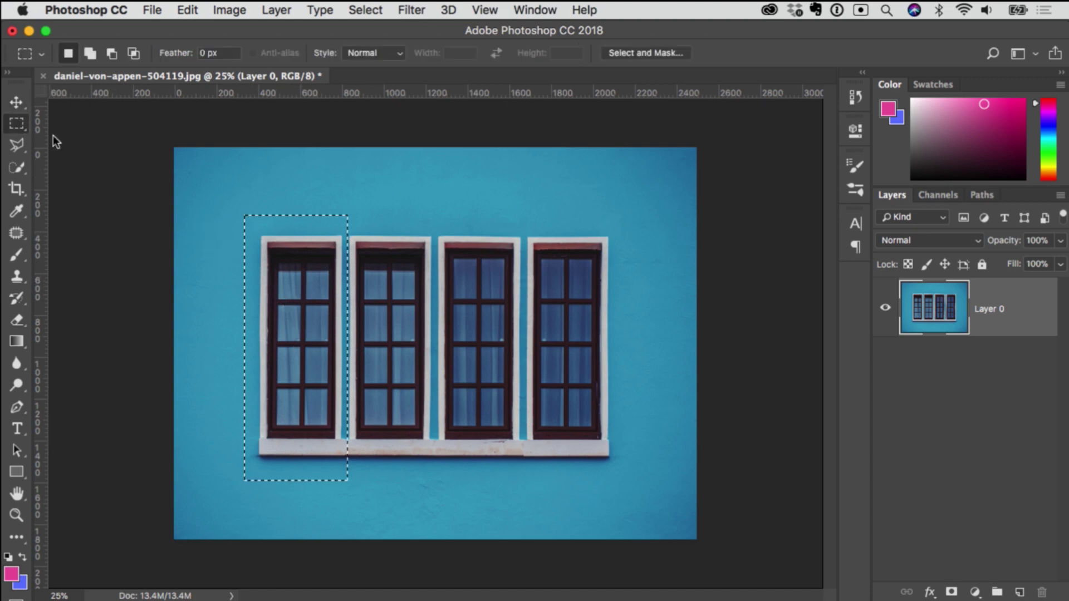
{"action": "right_click", "coordinate": [286, 285]}
{"action": "left_click", "coordinate": [362, 411]}
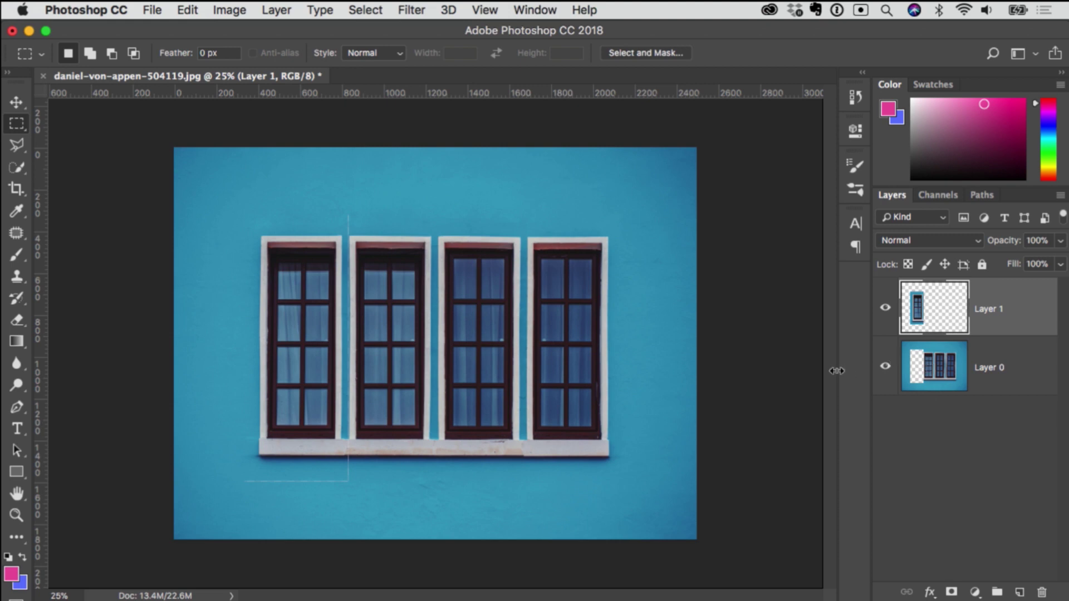
{"action": "key", "text": "super+z"}
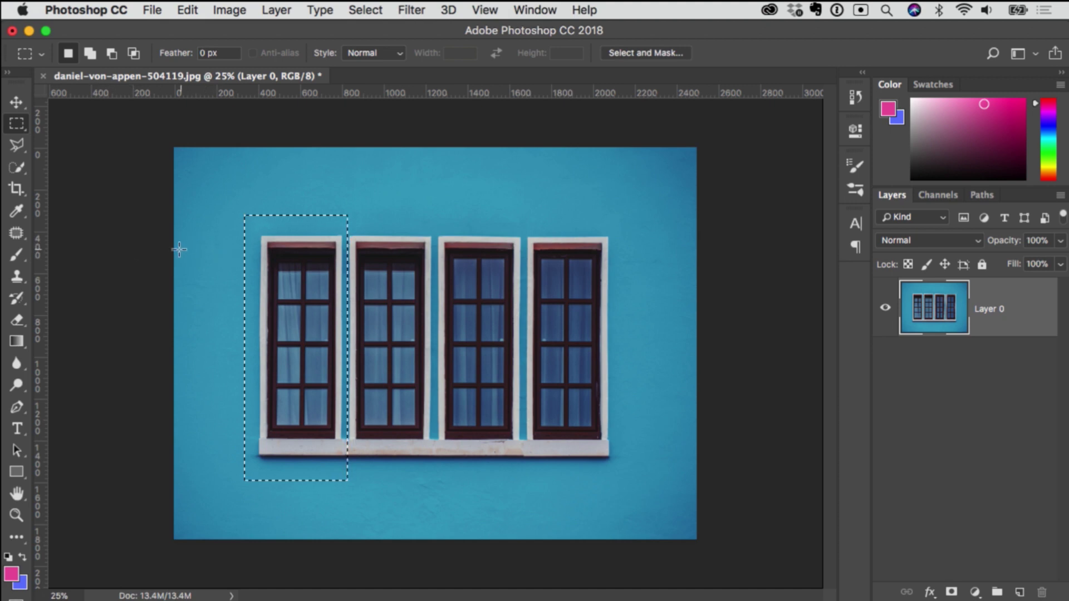
Step: Clear the selection and draw a smaller rectangular marquee around the upper part of the first window
{"action": "key", "text": "super+d"}
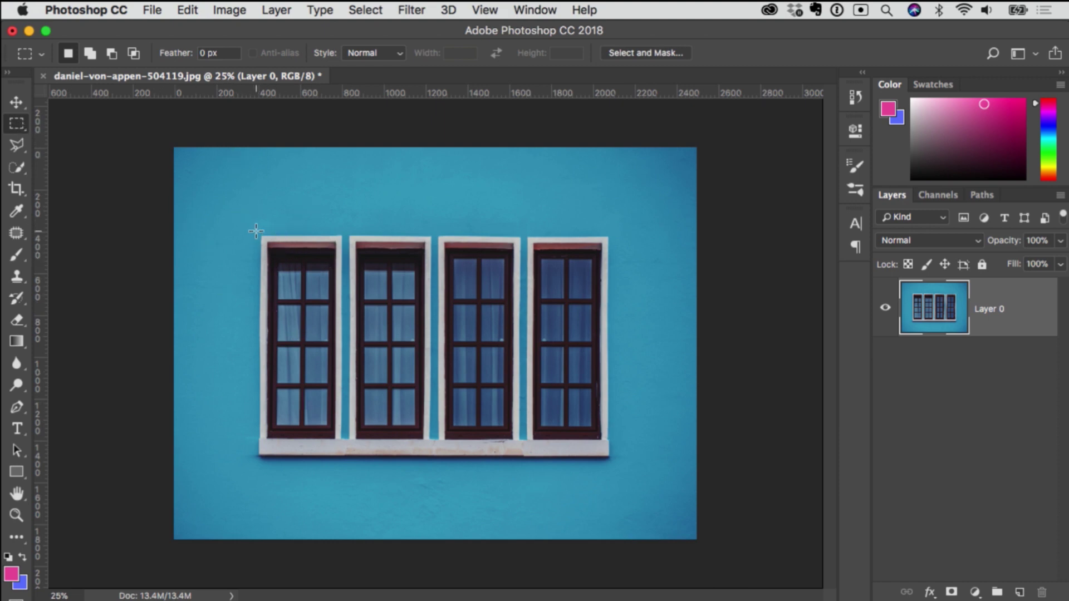
{"action": "left_click_drag", "start_coordinate": [257, 231], "coordinate": [346, 316]}
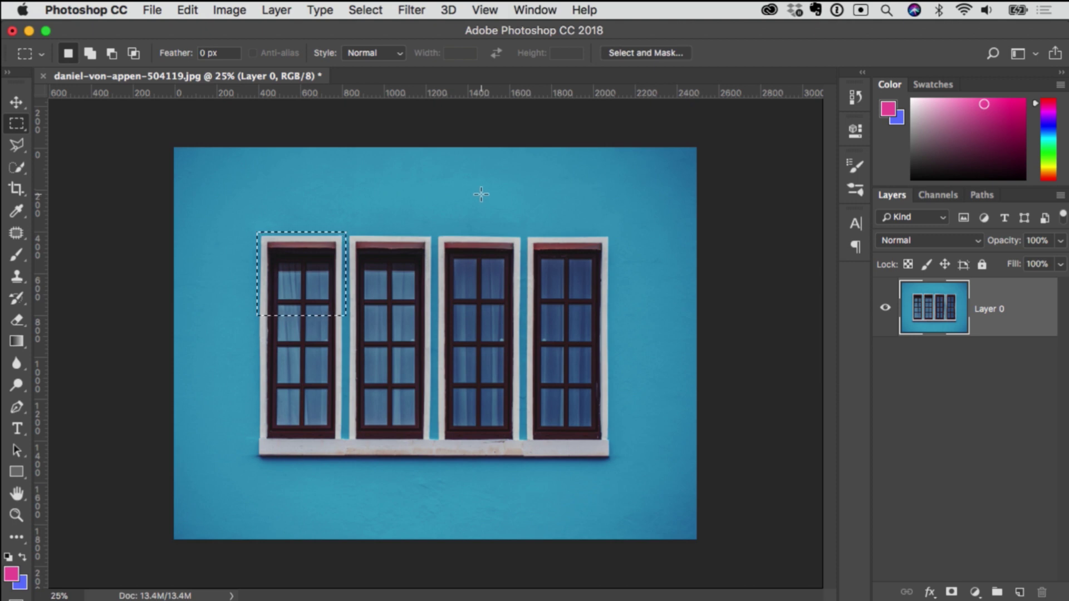
Step: Try subtracting a rectangle from the lower-right corner of the marquee selection, and undo the subtraction
{"action": "key", "text": "alt"}
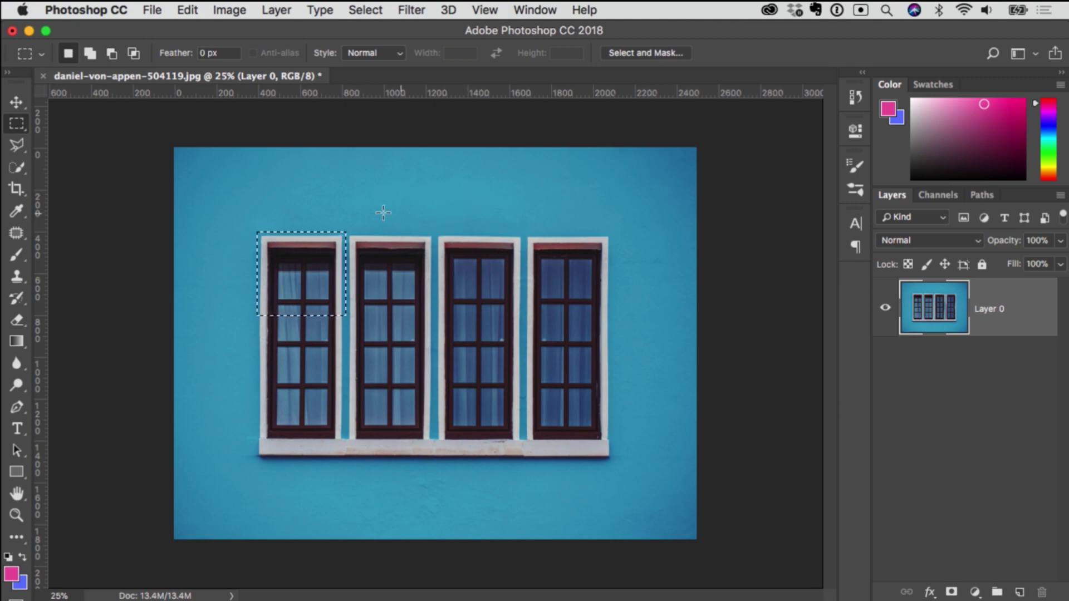
{"action": "key", "text": "alt"}
{"action": "left_click_drag", "start_coordinate": [393, 277], "coordinate": [303, 333]}
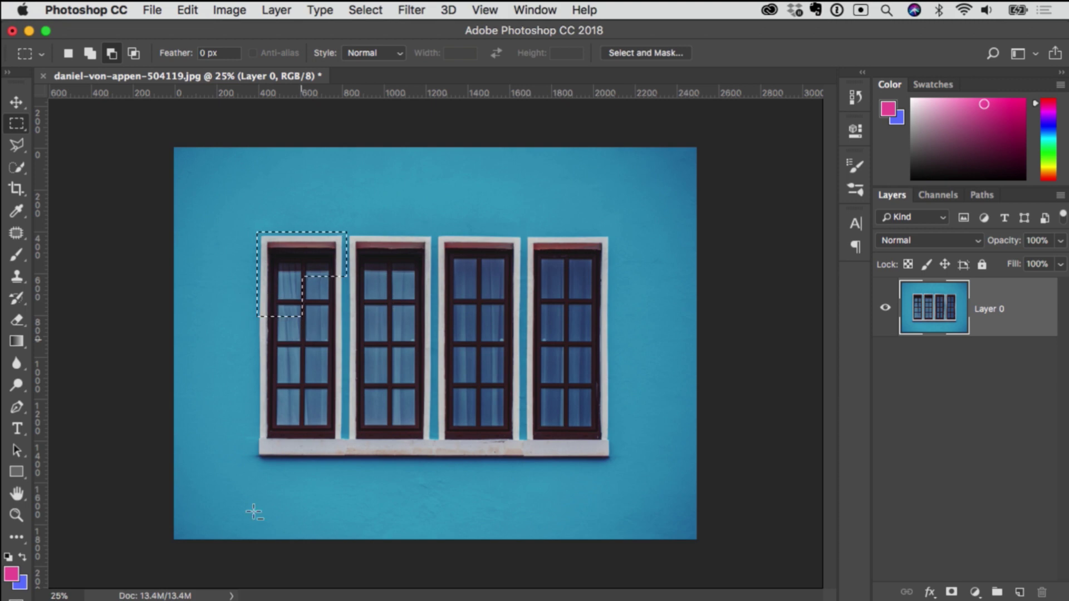
{"action": "key", "text": "super+z"}
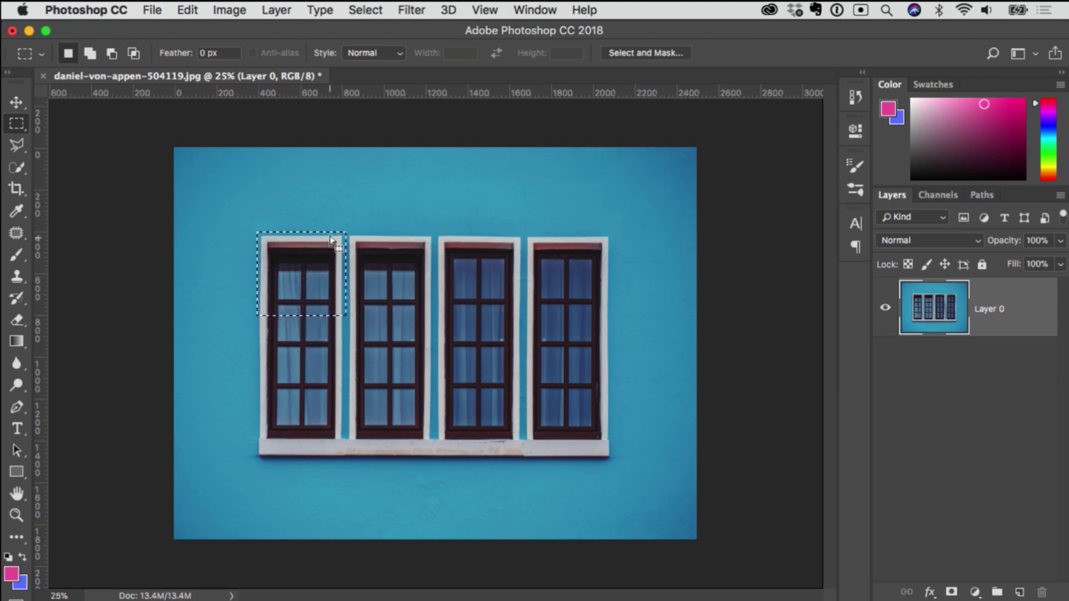
Step: Try adding an overlapping rectangle at the selection's upper-right corner, extending over the second window, and undo it
{"action": "key", "text": "shift"}
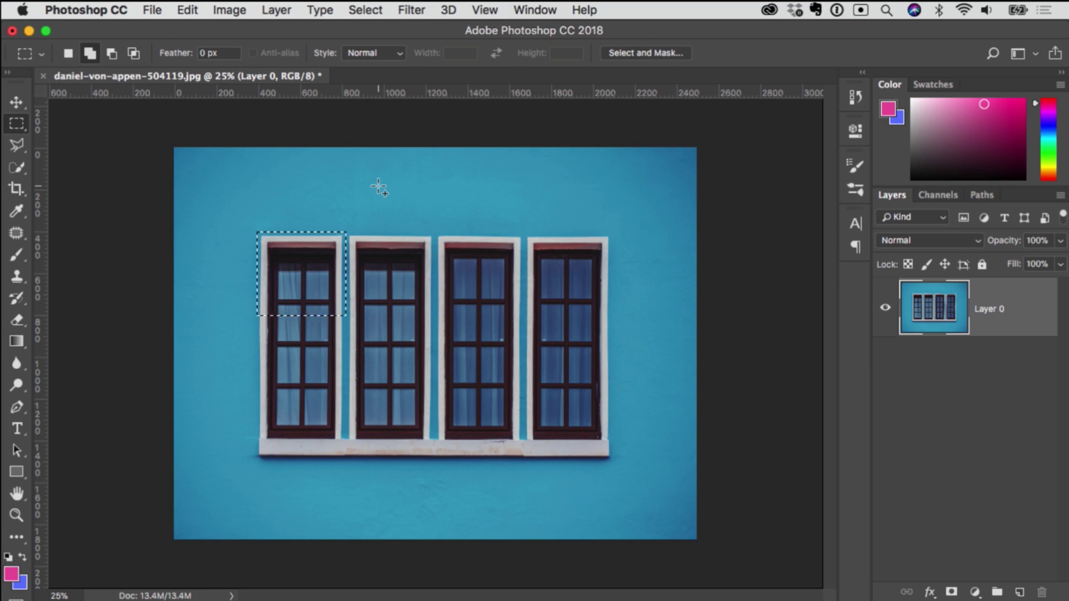
{"action": "key", "text": "shift"}
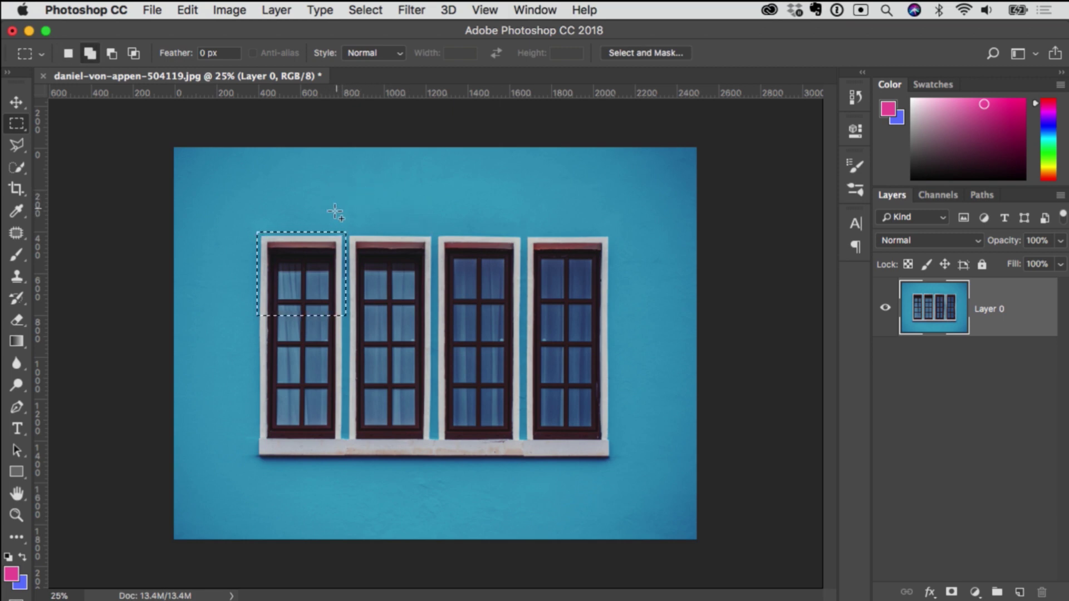
{"action": "left_click_drag", "start_coordinate": [325, 194], "coordinate": [404, 260]}
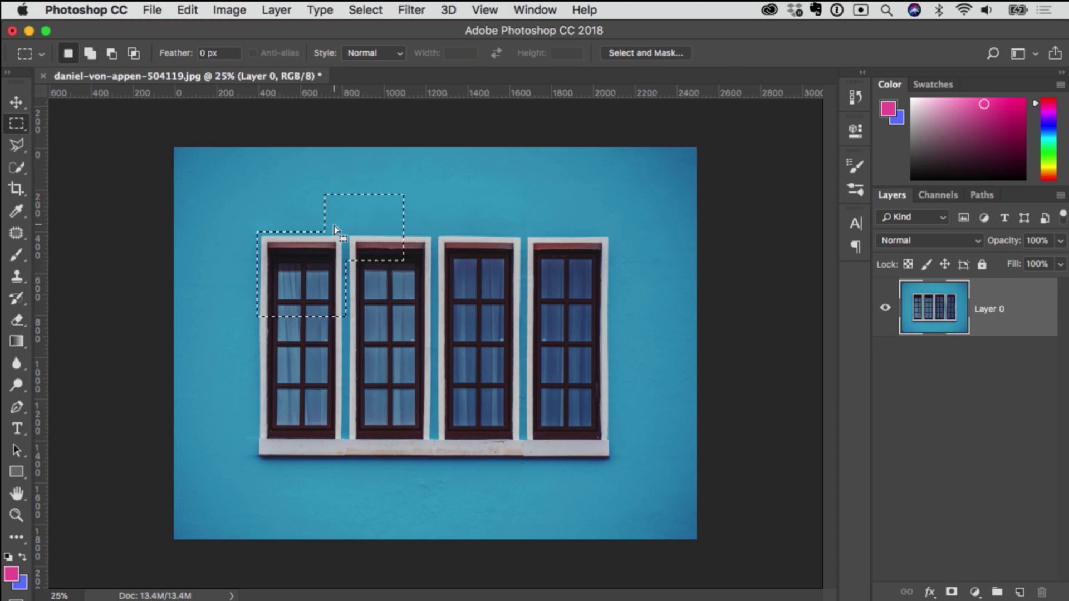
{"action": "key", "text": "super+z"}
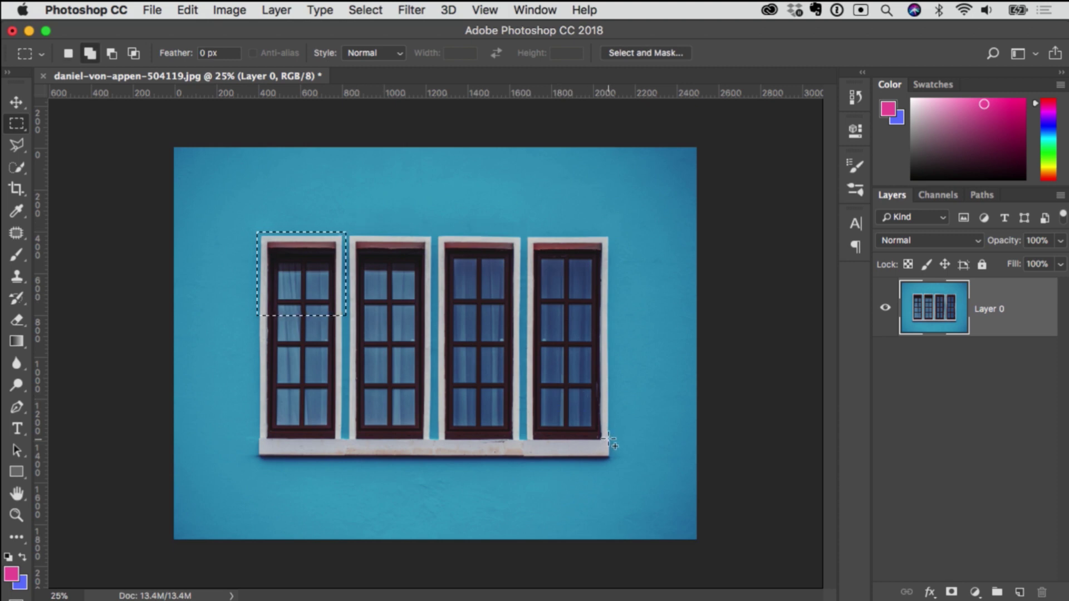
Step: Add separate rectangles on the fourth window's lower-right corner and the upper-left wall to the selection, and deselect everything
{"action": "left_click_drag", "start_coordinate": [602, 434], "coordinate": [564, 383]}
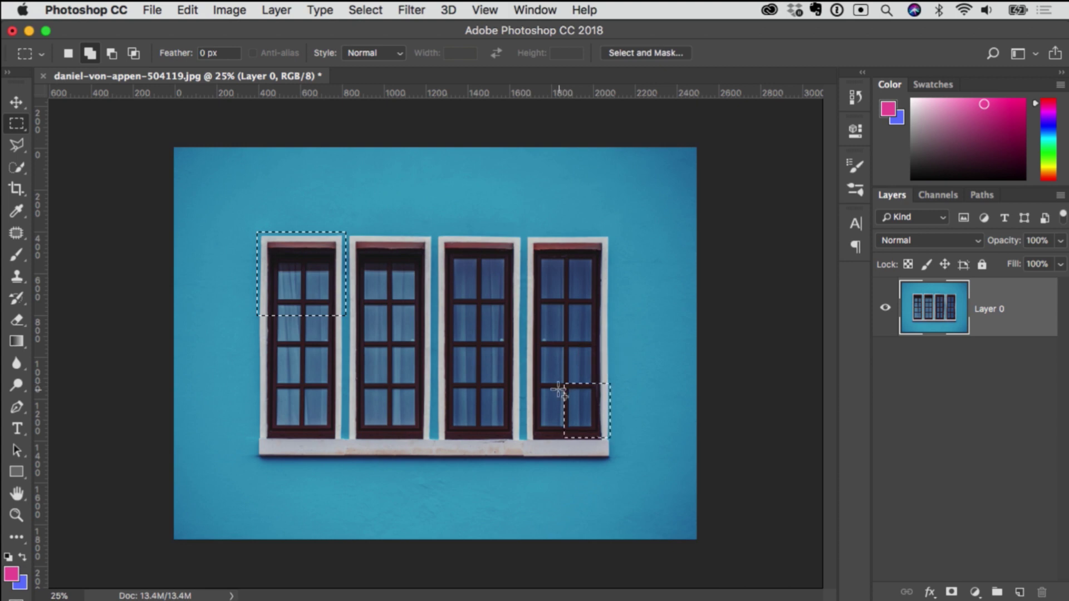
{"action": "left_click_drag", "start_coordinate": [215, 176], "coordinate": [248, 201]}
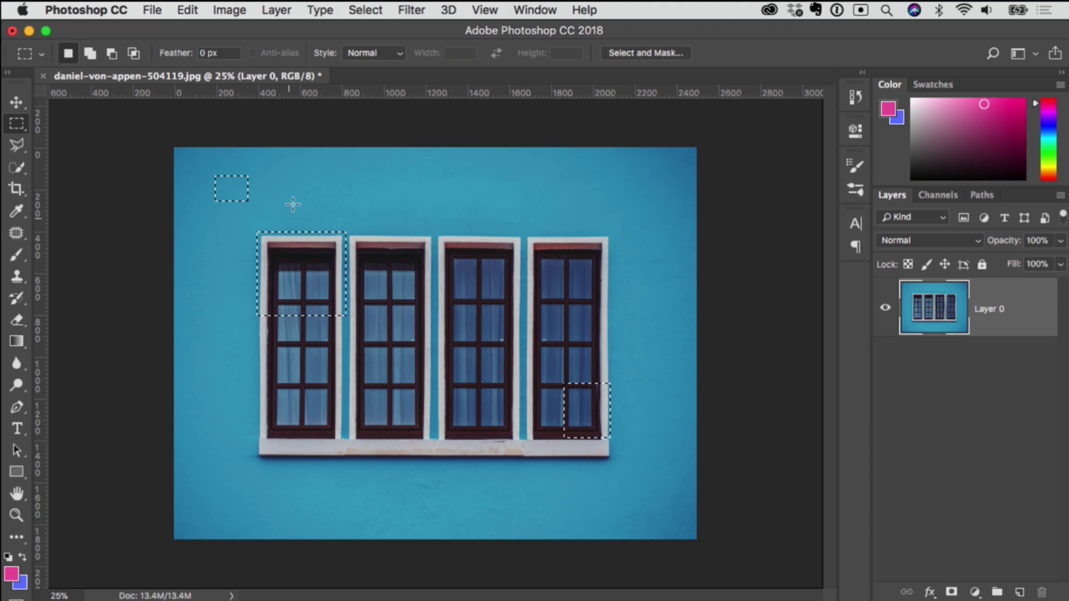
{"action": "left_click", "coordinate": [132, 250]}
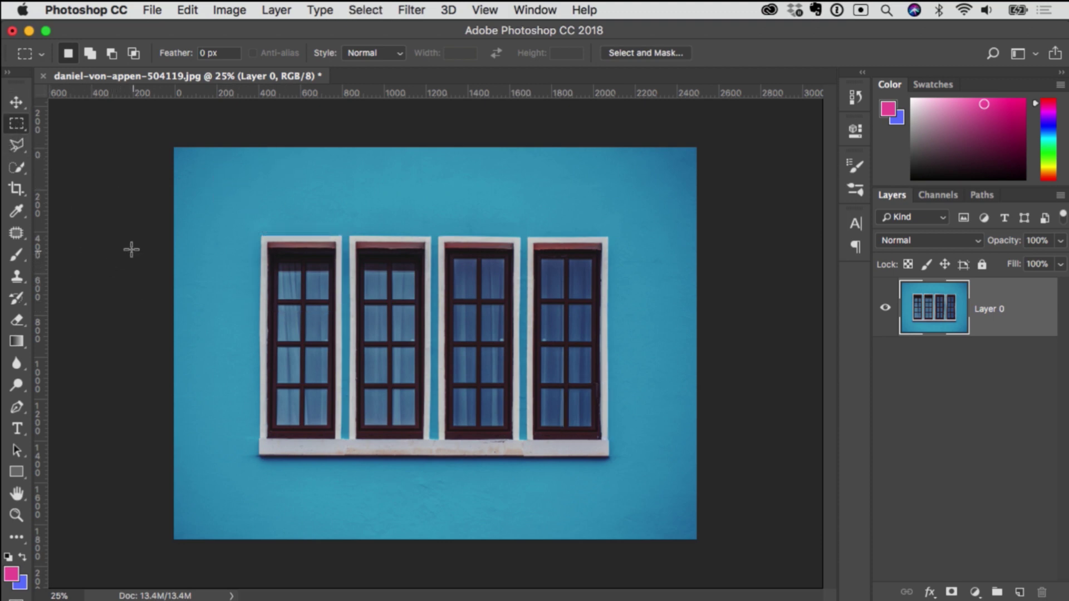
Step: Draw a circular selection above the second window with the Elliptical Marquee and reposition it over the first window's lower-left corner
{"action": "right_click", "coordinate": [24, 134]}
{"action": "left_click_drag", "start_coordinate": [387, 194], "coordinate": [473, 255]}
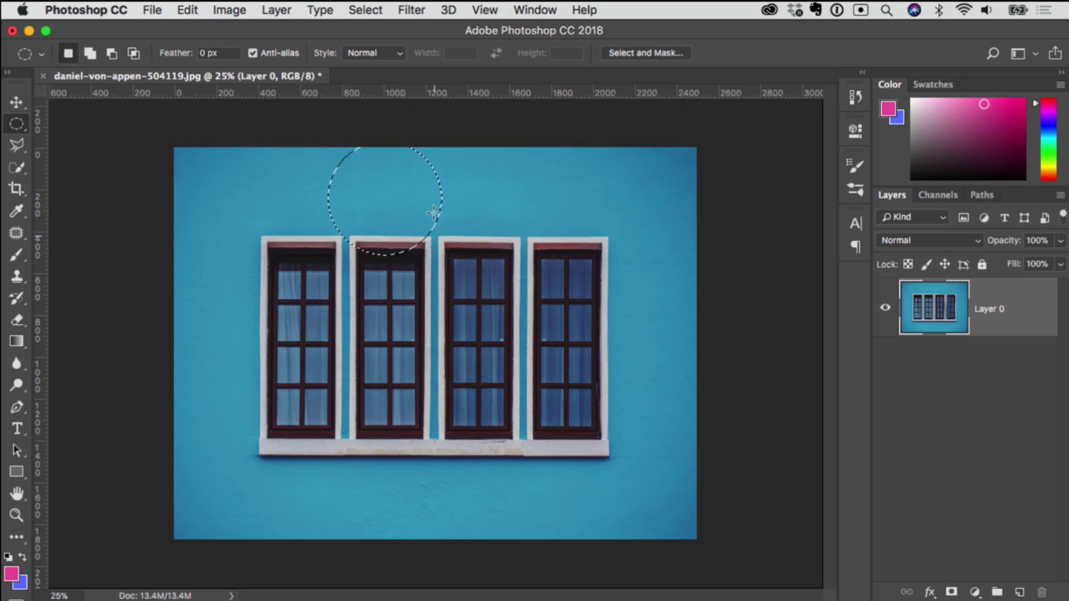
{"action": "left_click_drag", "start_coordinate": [392, 196], "coordinate": [279, 440]}
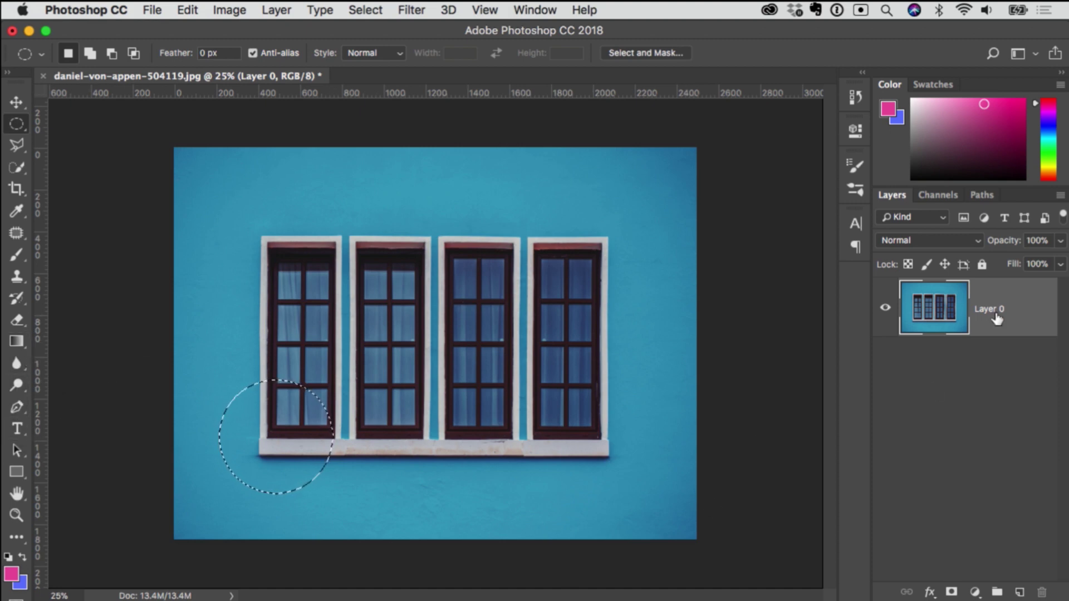
Step: Add a new layer above Layer 0 and fill the circular selection with the pink foreground colour using the Paint Bucket
{"action": "left_click", "coordinate": [964, 365]}
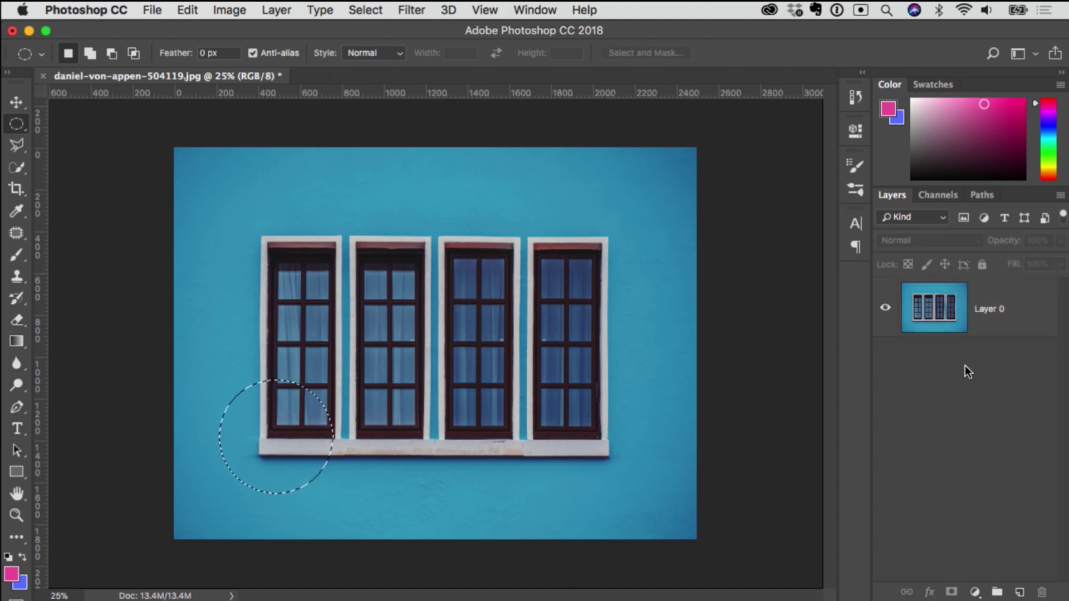
{"action": "left_click", "coordinate": [971, 331]}
{"action": "left_click", "coordinate": [1020, 593]}
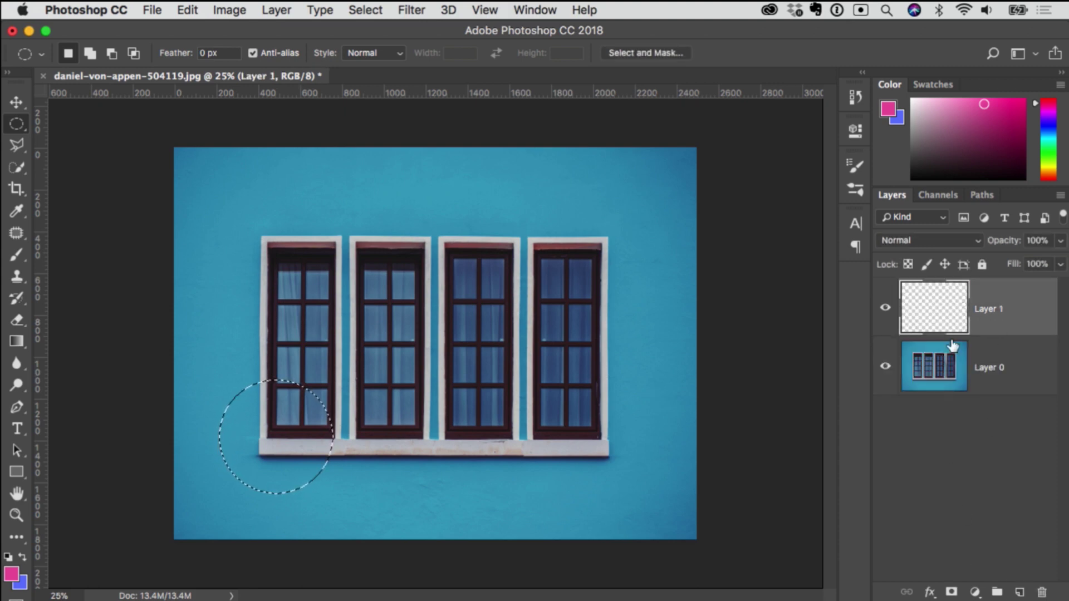
{"action": "left_click", "coordinate": [17, 342]}
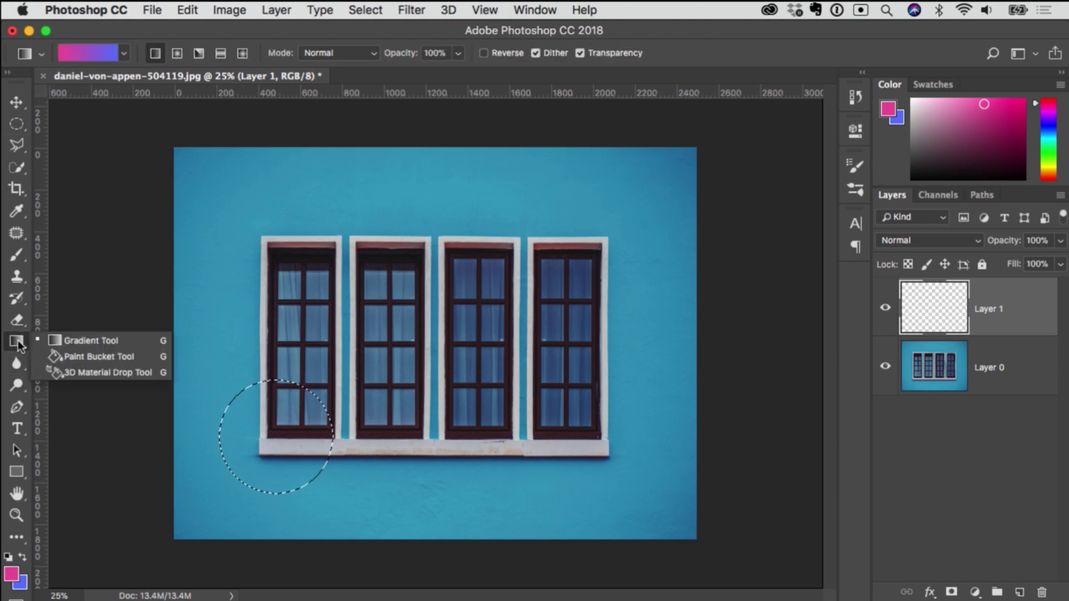
{"action": "left_click", "coordinate": [57, 357]}
{"action": "left_click", "coordinate": [248, 450]}
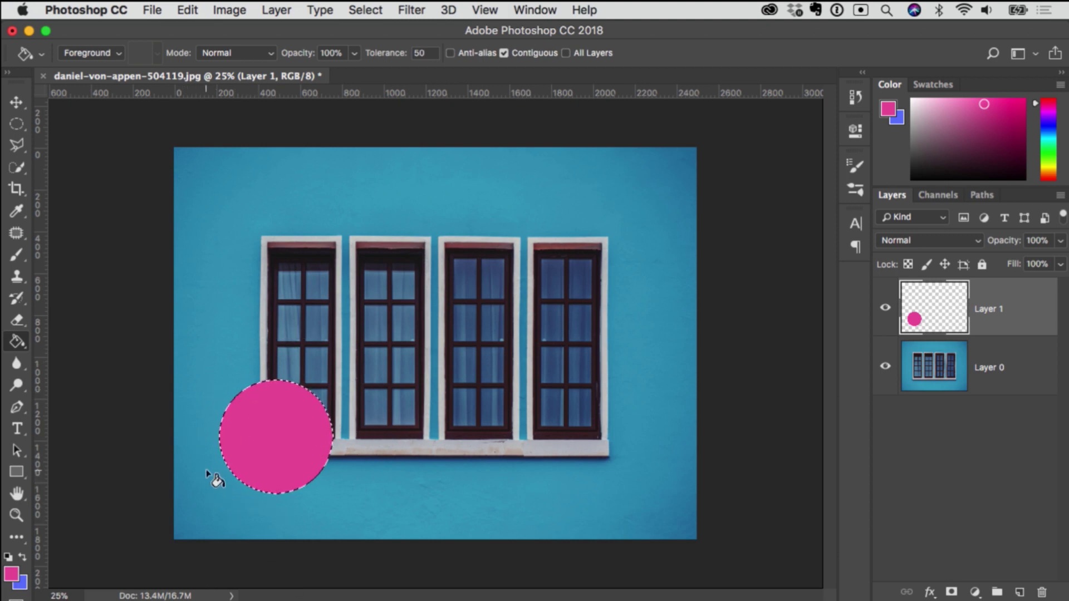
Step: Deselect the circle, restore the circular selection, and clear its pink fill from Layer 1
{"action": "key", "text": "super+d"}
{"action": "left_click", "coordinate": [966, 458]}
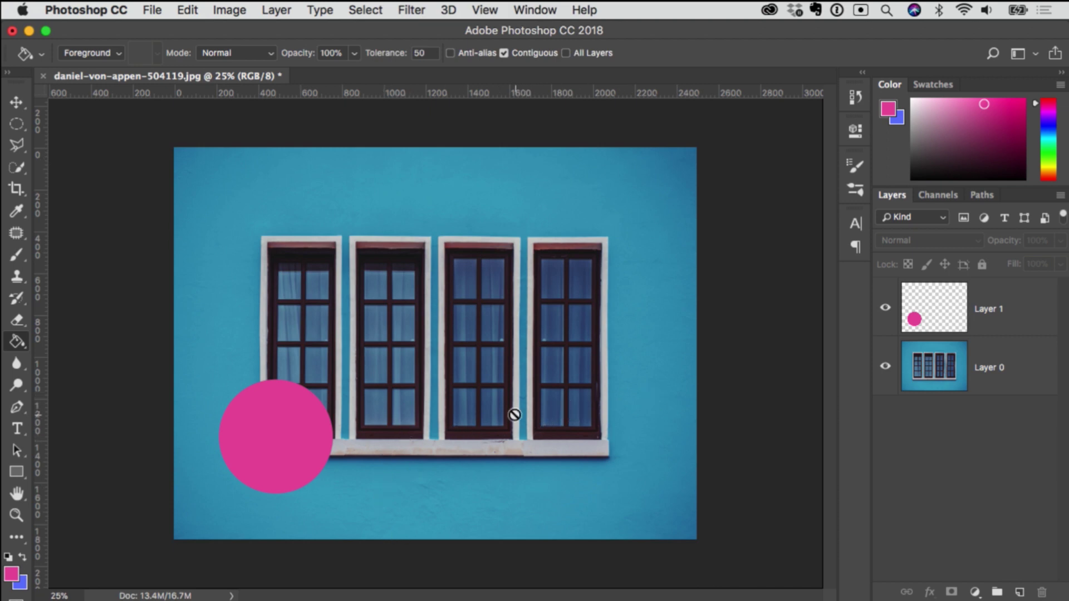
{"action": "key", "text": "super+shift+d"}
{"action": "key", "text": "super+x"}
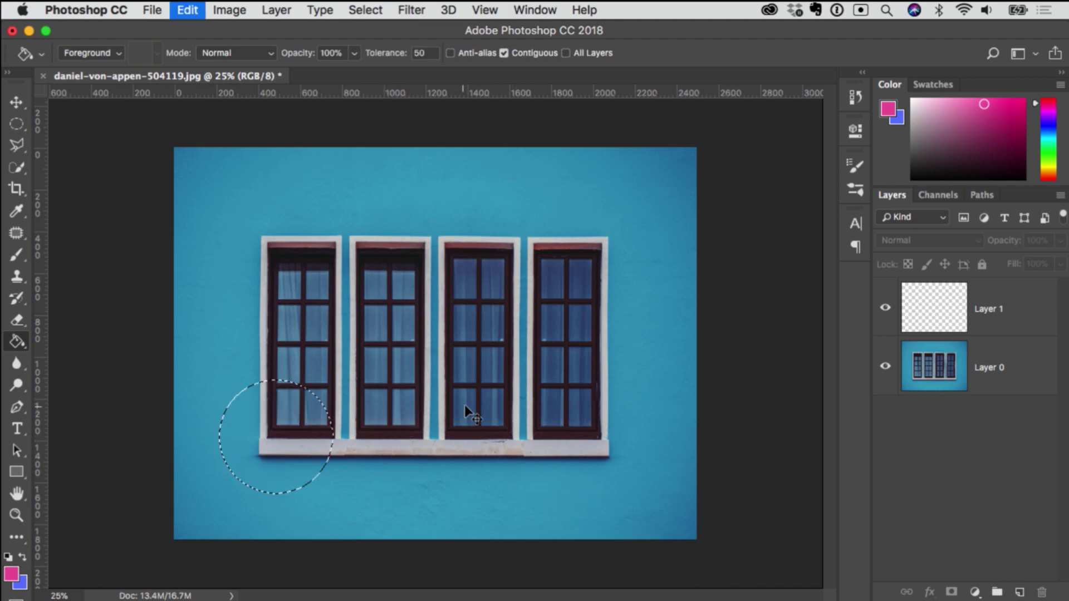
Step: Fill the circular selection on Layer 1 with a horizontal pink-to-blue linear gradient using the Gradient tool
{"action": "right_click", "coordinate": [15, 345]}
{"action": "left_click", "coordinate": [78, 341]}
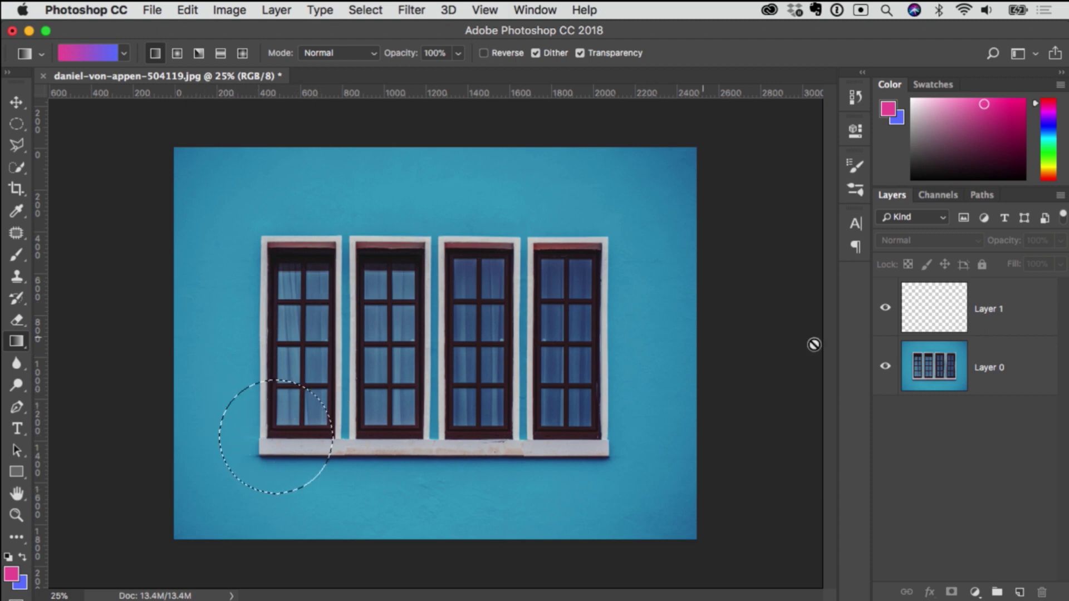
{"action": "left_click", "coordinate": [1002, 328]}
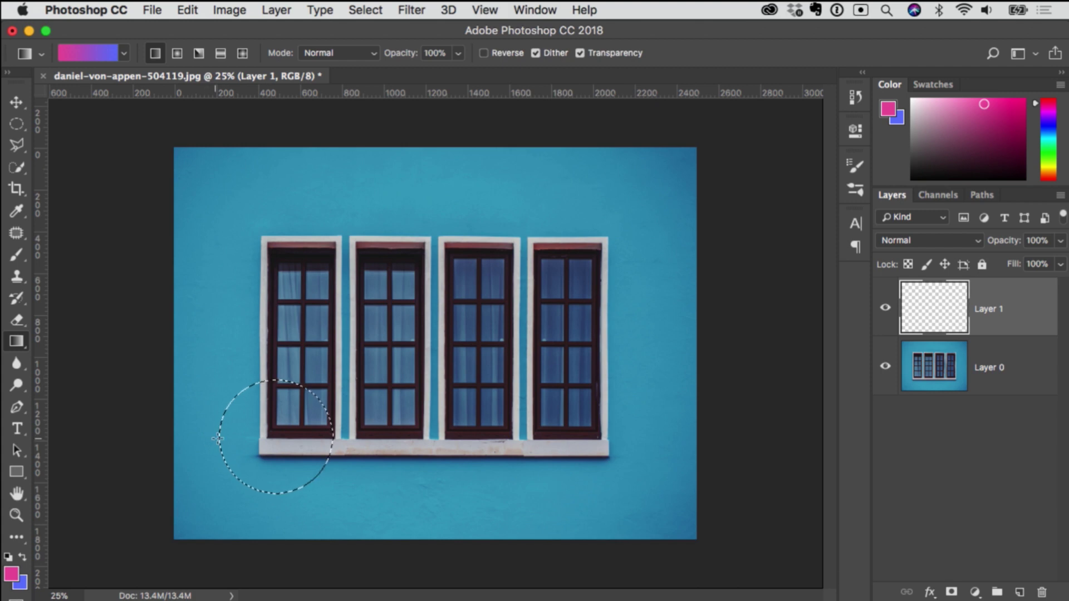
{"action": "left_click_drag", "start_coordinate": [214, 432], "coordinate": [347, 435]}
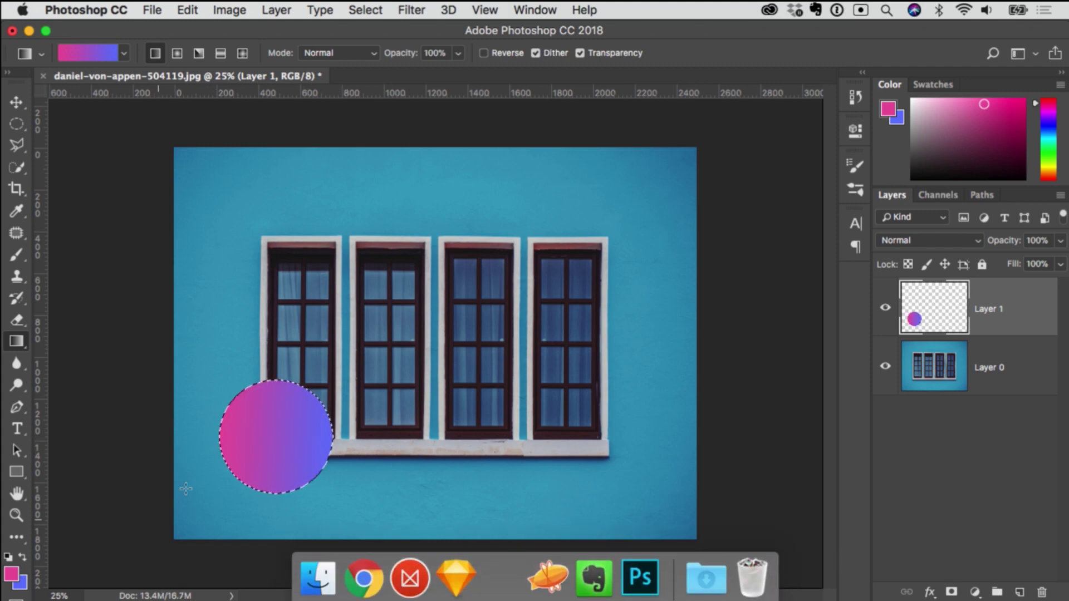
Step: Undo the gradient fill and the creation of Layer 1, and clear the circular selection
{"action": "key", "text": "super+d"}
{"action": "key", "text": "super+alt+z"}
{"action": "key", "text": "super+alt+z"}
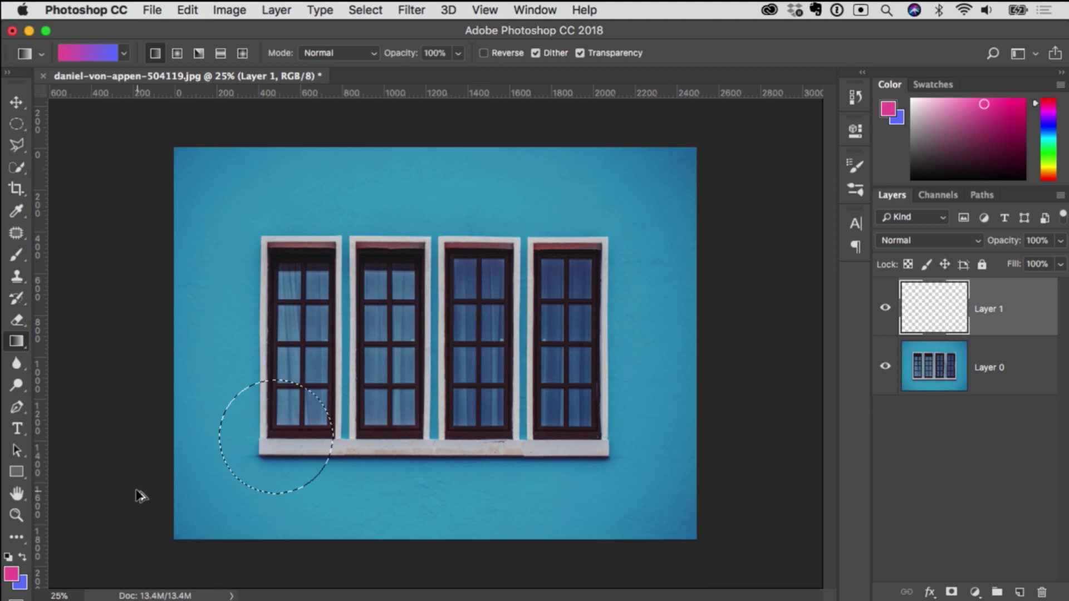
{"action": "key", "text": "super+alt+z"}
{"action": "key", "text": "super+d"}
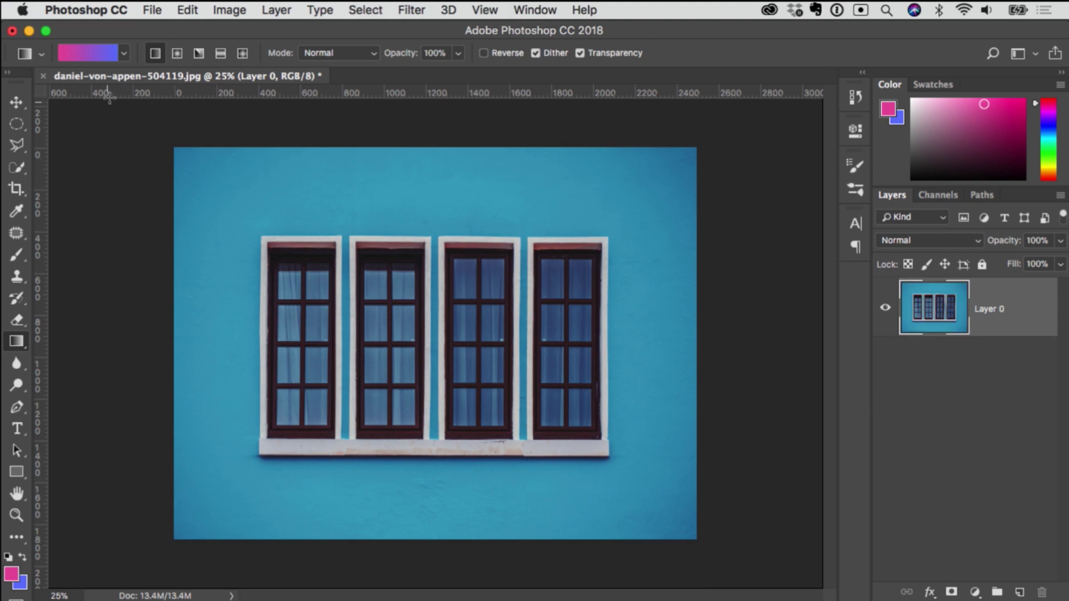
Step: Open the white skyscraper photo from the selecciones1 folder in Adobe Photoshop CC 2018 and unlock its Background layer
{"action": "mouse_move", "coordinate": [340, 599]}
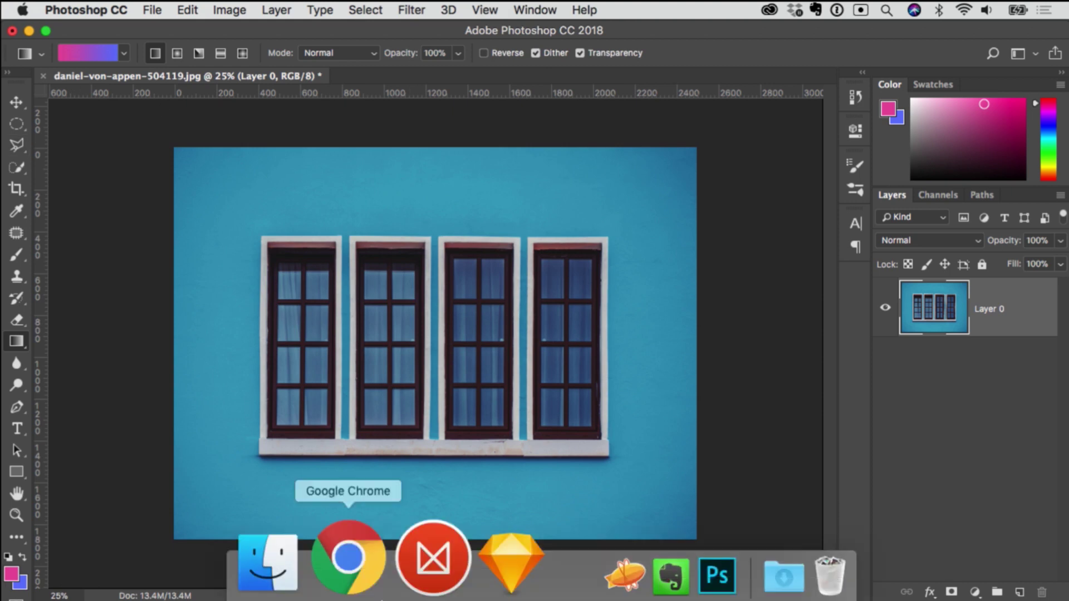
{"action": "left_click", "coordinate": [327, 598]}
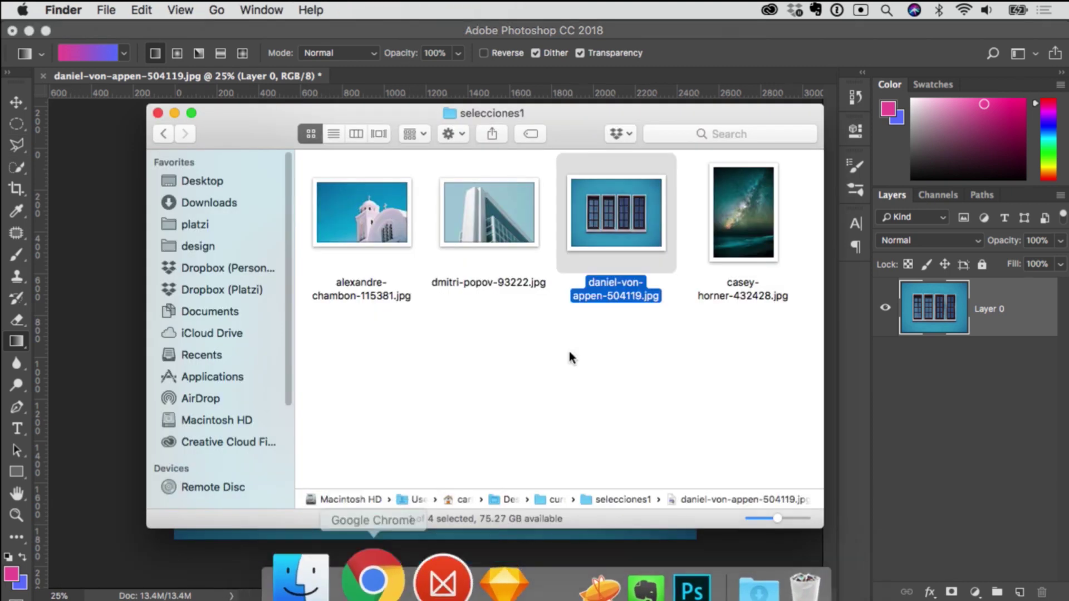
{"action": "left_click", "coordinate": [508, 208]}
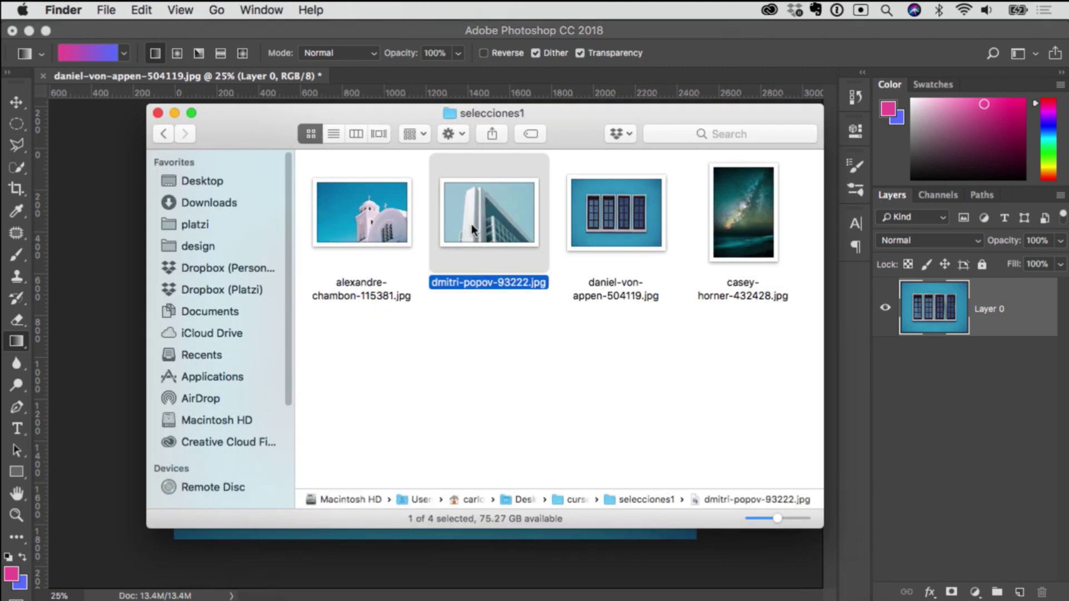
{"action": "right_click", "coordinate": [489, 209]}
{"action": "mouse_move", "coordinate": [542, 233]}
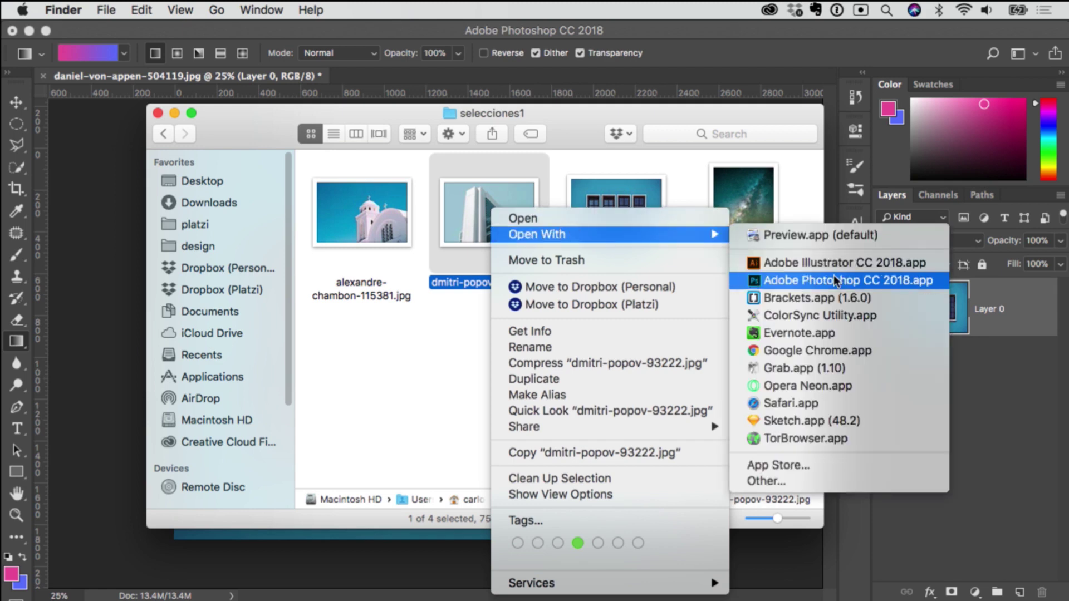
{"action": "left_click", "coordinate": [834, 278]}
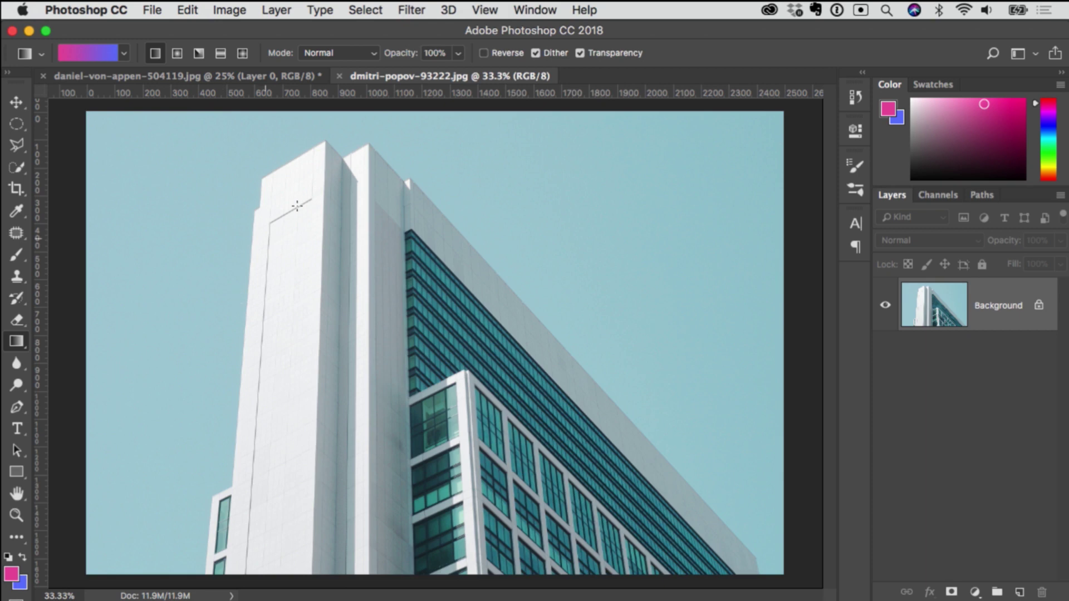
{"action": "left_click", "coordinate": [1038, 306]}
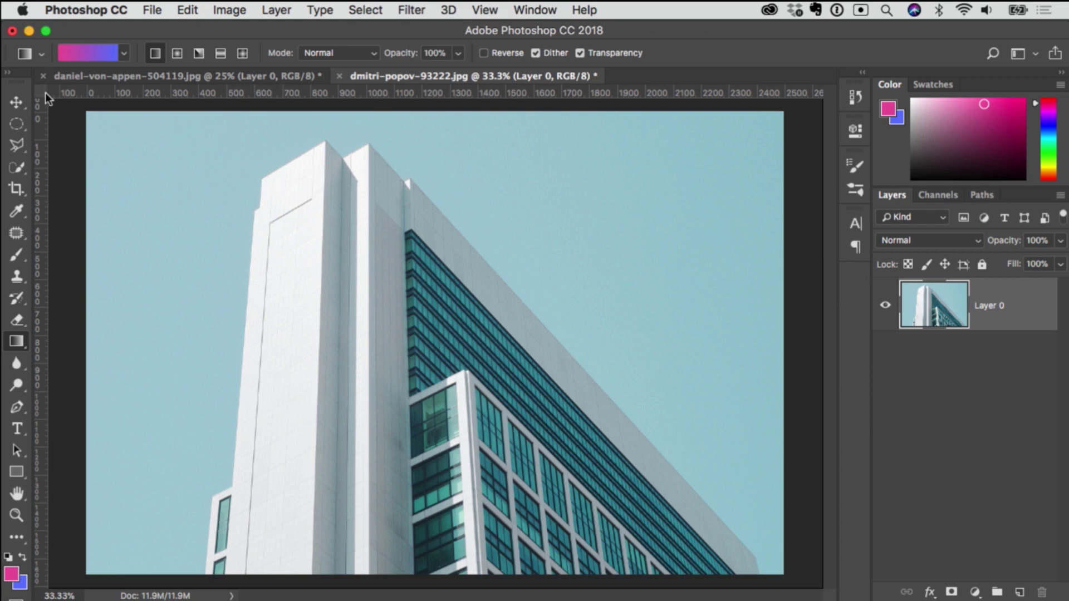
Step: Try selecting around the building's lower-left edge with Rectangular Marquee rectangles, and undo them
{"action": "left_click", "coordinate": [18, 127]}
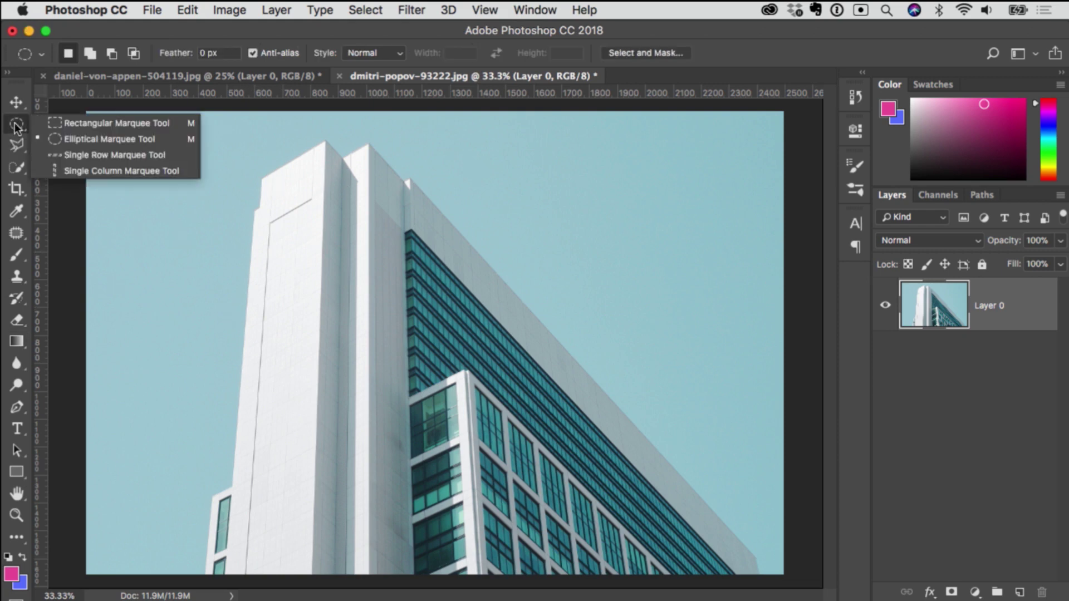
{"action": "left_click", "coordinate": [52, 123]}
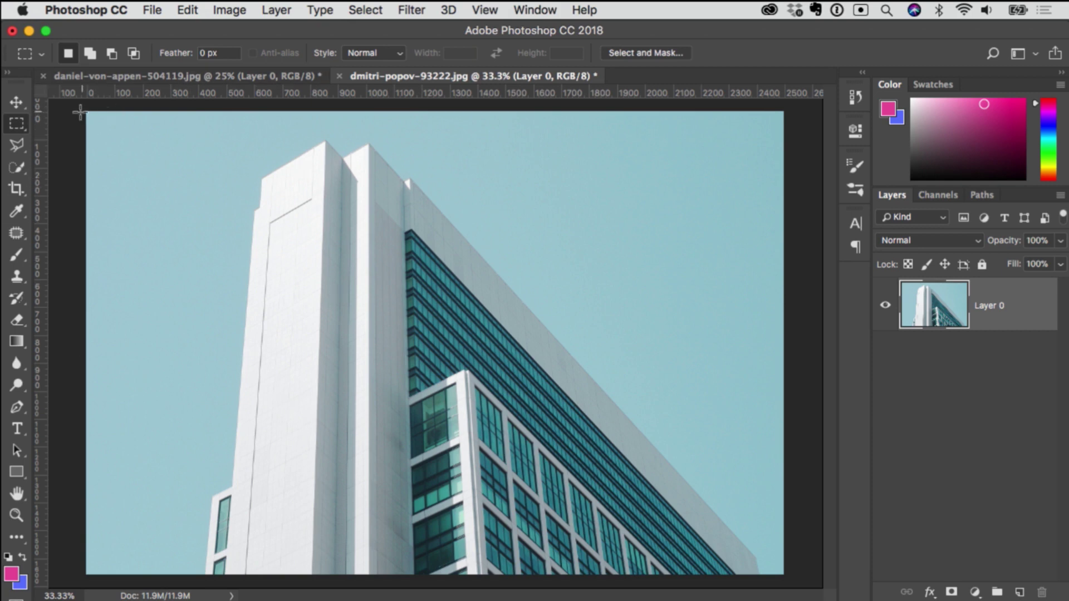
{"action": "left_click_drag", "start_coordinate": [70, 576], "coordinate": [209, 480]}
{"action": "left_click", "coordinate": [193, 525]}
{"action": "left_click_drag", "start_coordinate": [212, 577], "coordinate": [231, 503]}
{"action": "key", "text": "super+alt+z"}
{"action": "key", "text": "super+alt+z"}
Step: Select the whole building with the Polygonal Lasso, tracing its left edge, roofline and sloping right edge and closing along the photo's bottom edge
{"action": "left_click", "coordinate": [19, 147]}
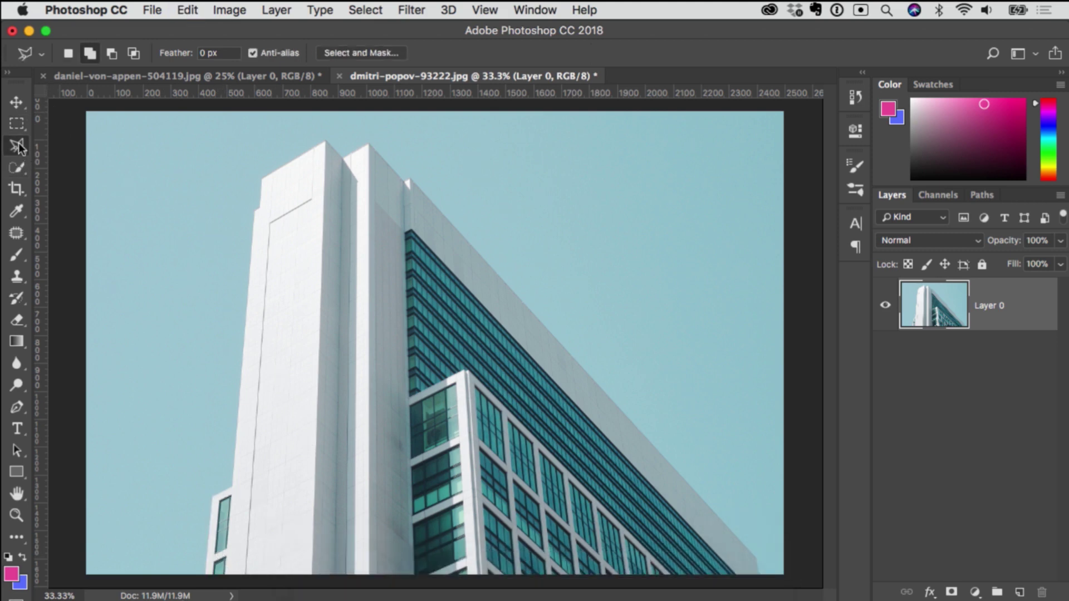
{"action": "right_click", "coordinate": [22, 148]}
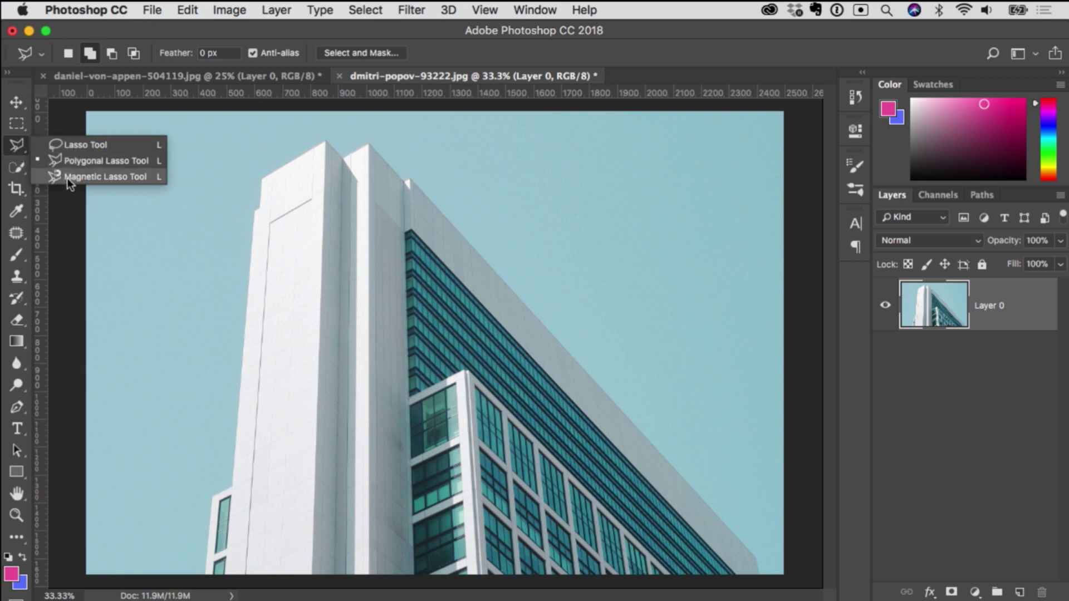
{"action": "left_click", "coordinate": [108, 161]}
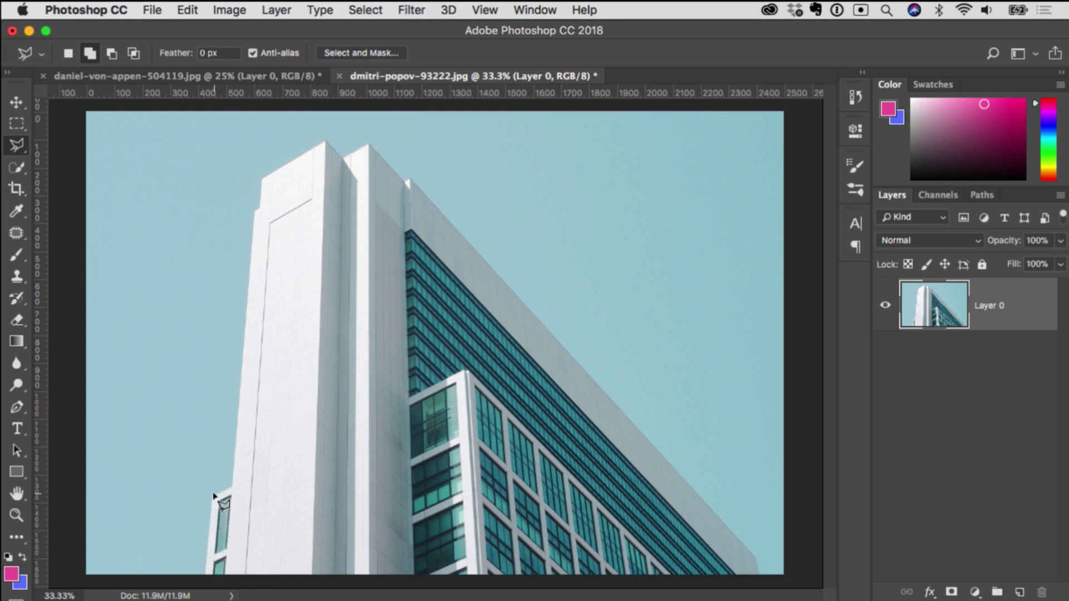
{"action": "left_click", "coordinate": [205, 576]}
{"action": "left_click", "coordinate": [231, 488]}
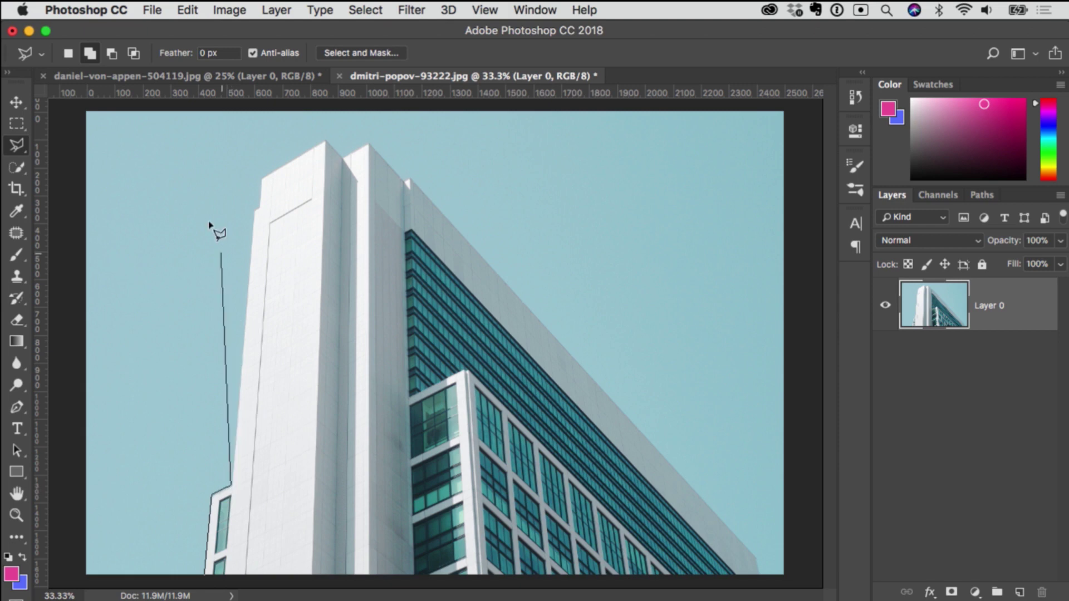
{"action": "left_click", "coordinate": [259, 207]}
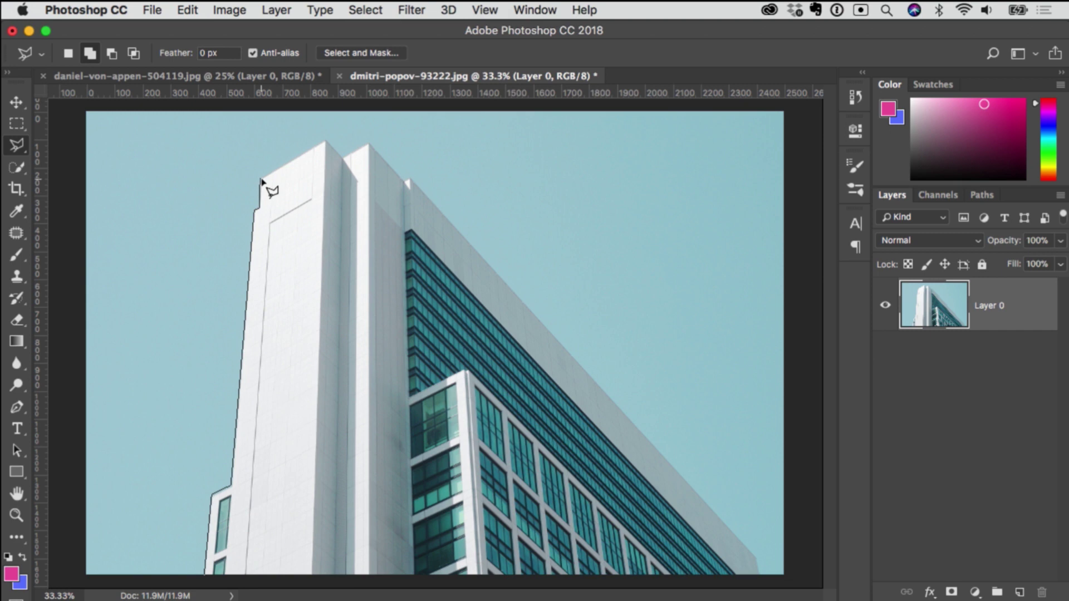
{"action": "left_click", "coordinate": [262, 180]}
{"action": "left_click", "coordinate": [326, 142]}
{"action": "left_click", "coordinate": [343, 158]}
{"action": "left_click", "coordinate": [367, 144]}
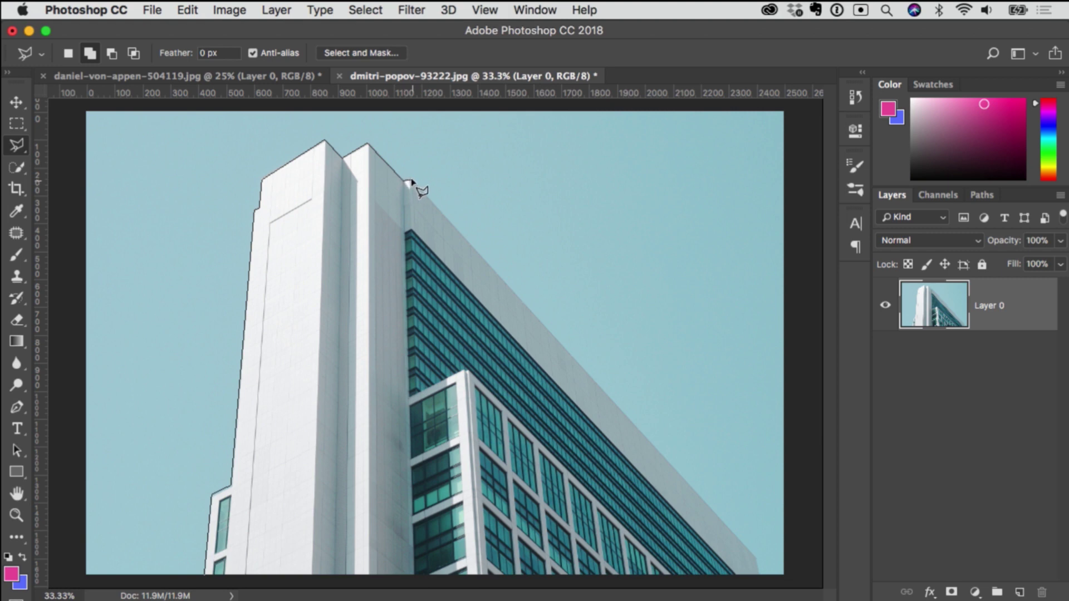
{"action": "left_click", "coordinate": [411, 181]}
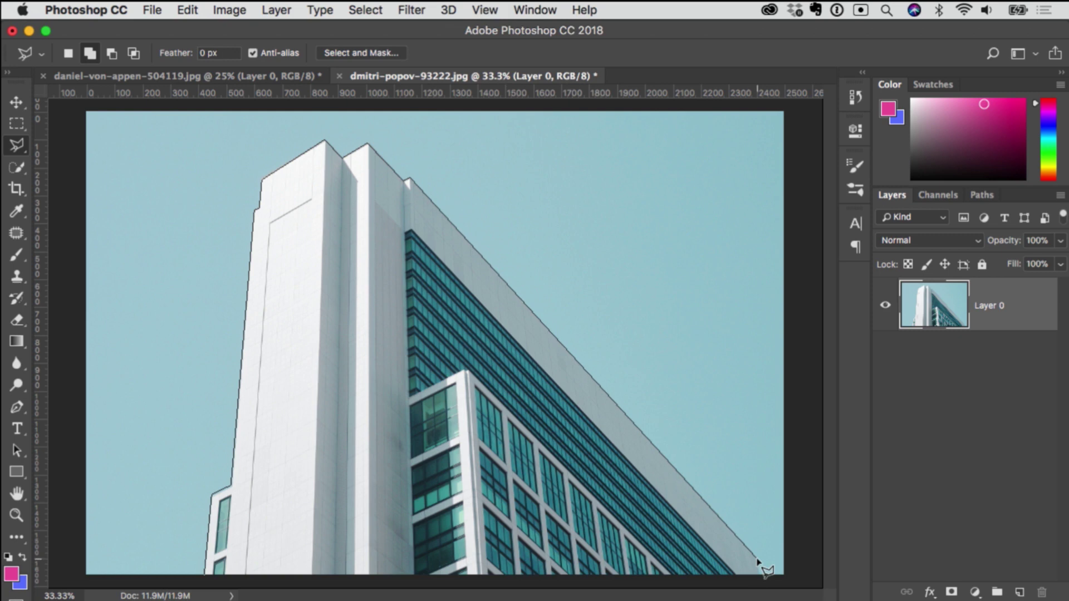
{"action": "left_click", "coordinate": [757, 562]}
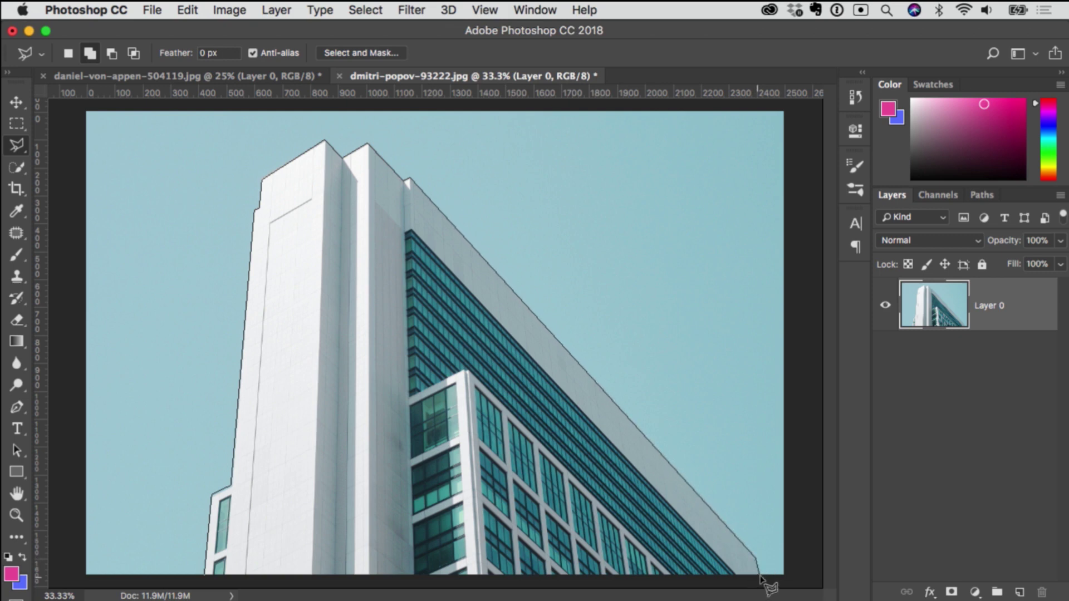
{"action": "left_click", "coordinate": [759, 575]}
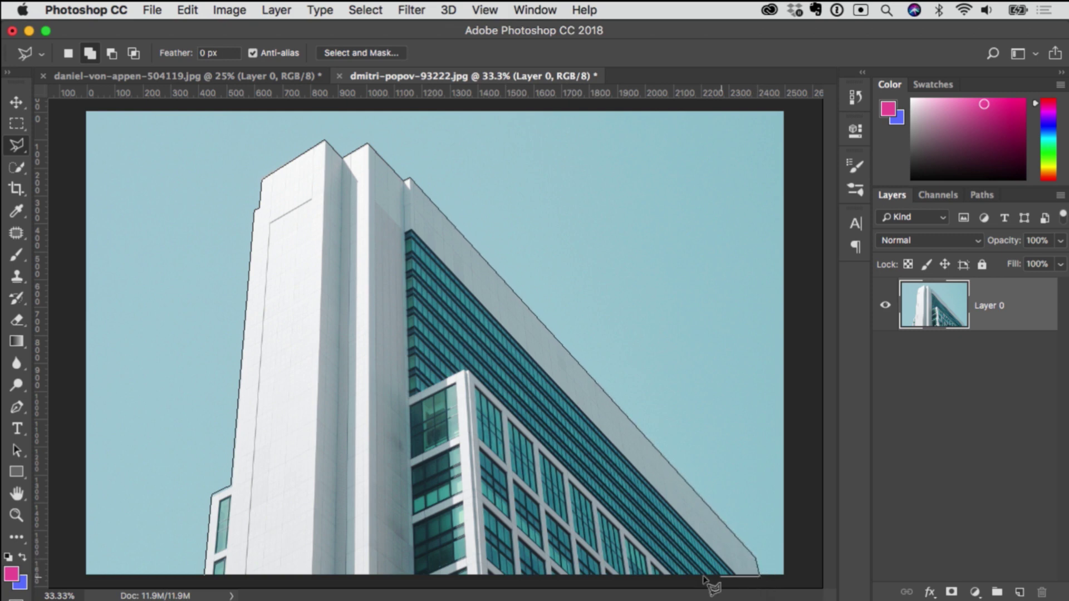
{"action": "left_click", "coordinate": [205, 576]}
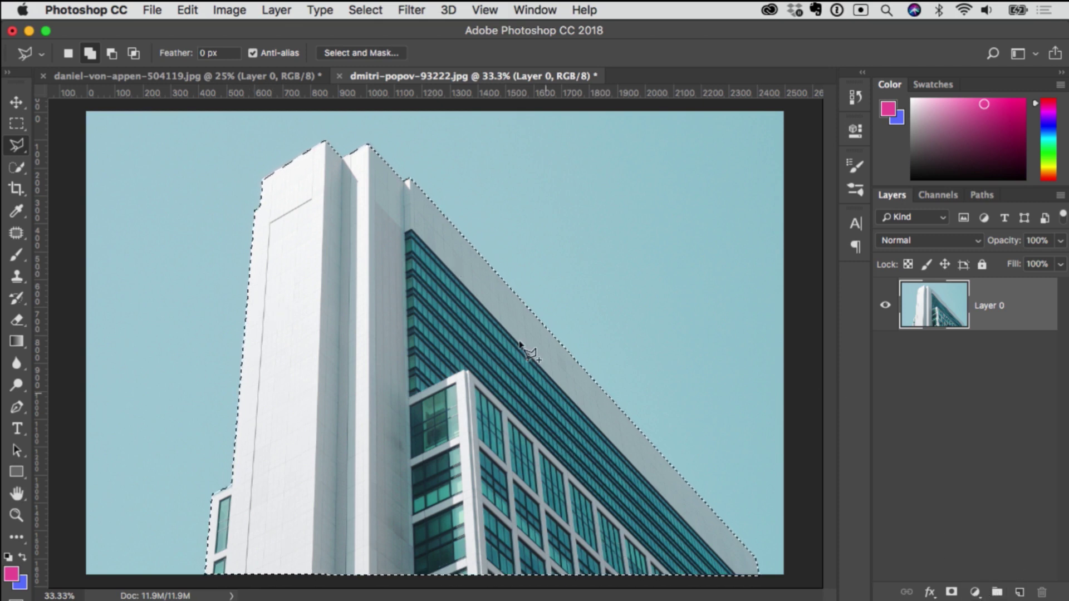
Step: Copy the selected building onto a new layer above Layer 0 with Layer Via Copy
{"action": "left_click", "coordinate": [575, 283]}
{"action": "key", "text": "Escape"}
{"action": "right_click", "coordinate": [359, 370]}
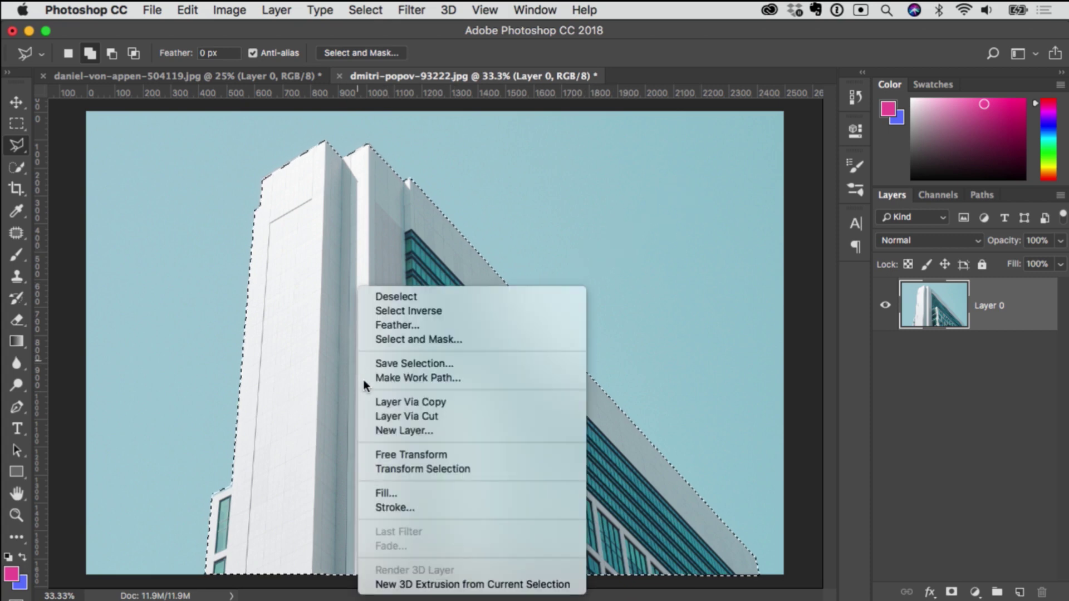
{"action": "left_click", "coordinate": [460, 402]}
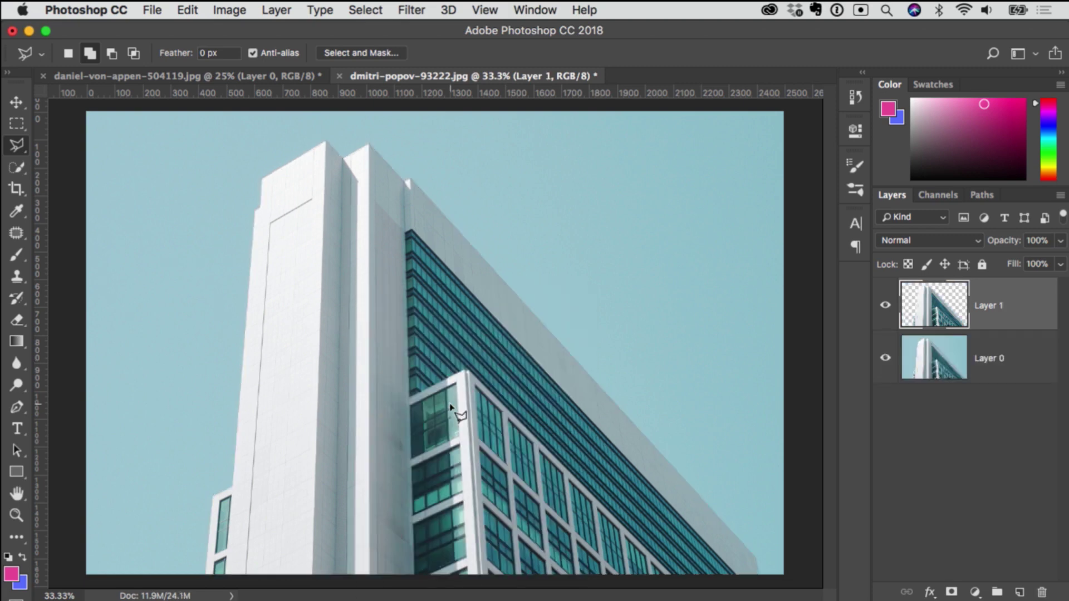
Step: Hide and reshow Layer 0 to check the cut-out, and move the copied building right so it partly overlaps the original
{"action": "key", "text": "v"}
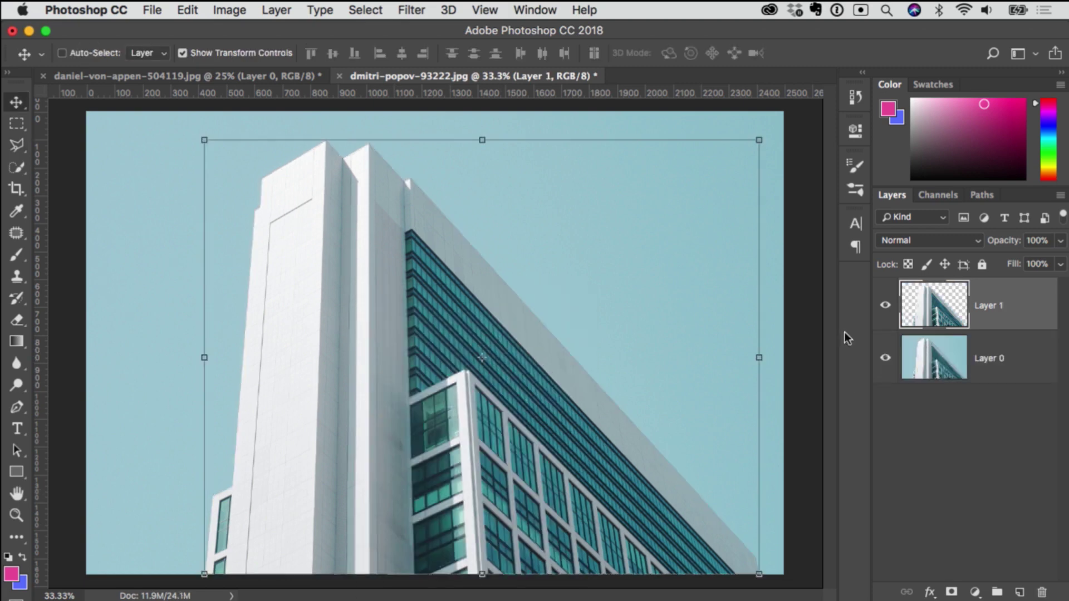
{"action": "left_click", "coordinate": [886, 358]}
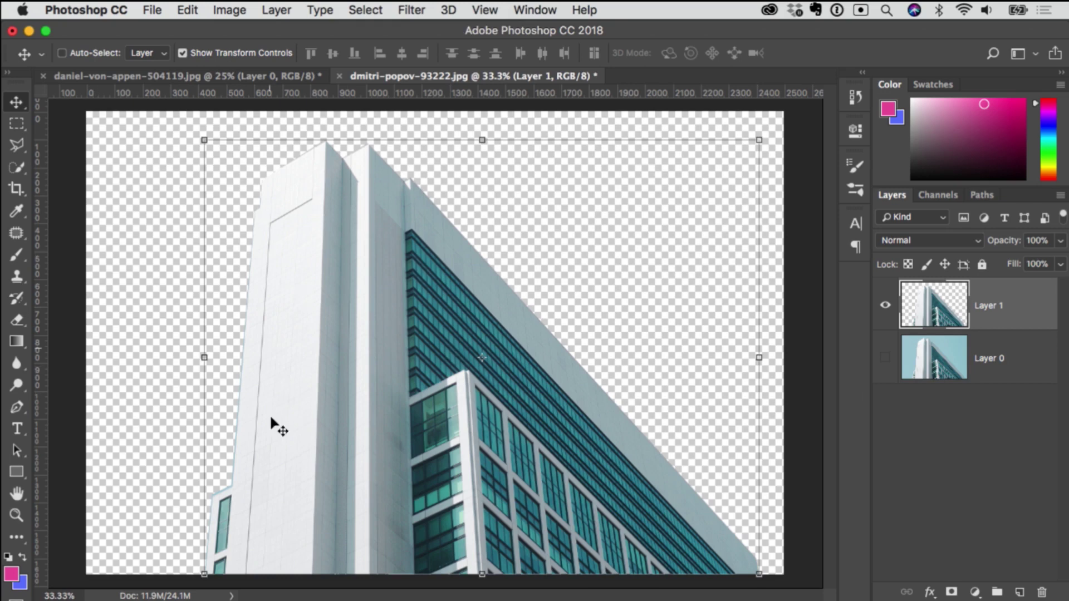
{"action": "left_click", "coordinate": [886, 359]}
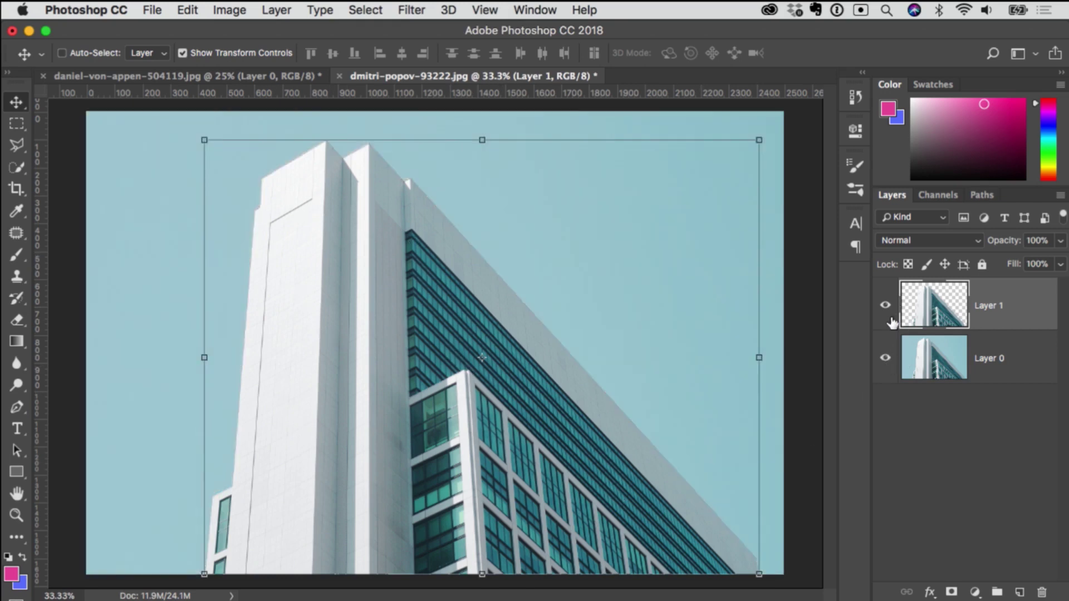
{"action": "left_click_drag", "start_coordinate": [409, 482], "coordinate": [616, 486]}
{"action": "left_click", "coordinate": [967, 473]}
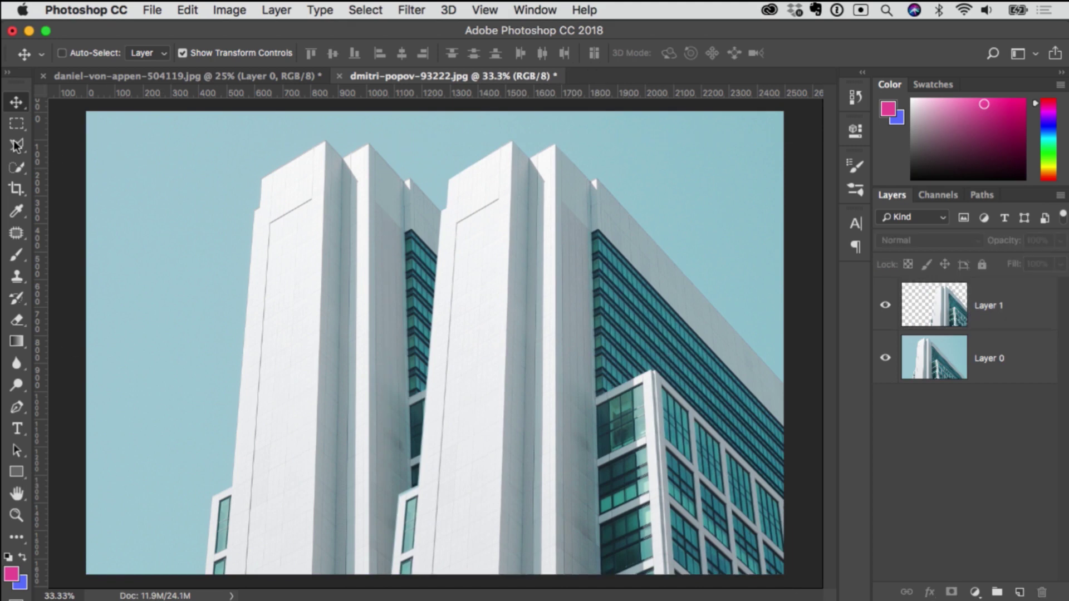
Step: Draw a curvy freehand Lasso selection across the sky and the building's upper-left part, and deselect it
{"action": "left_click", "coordinate": [22, 126]}
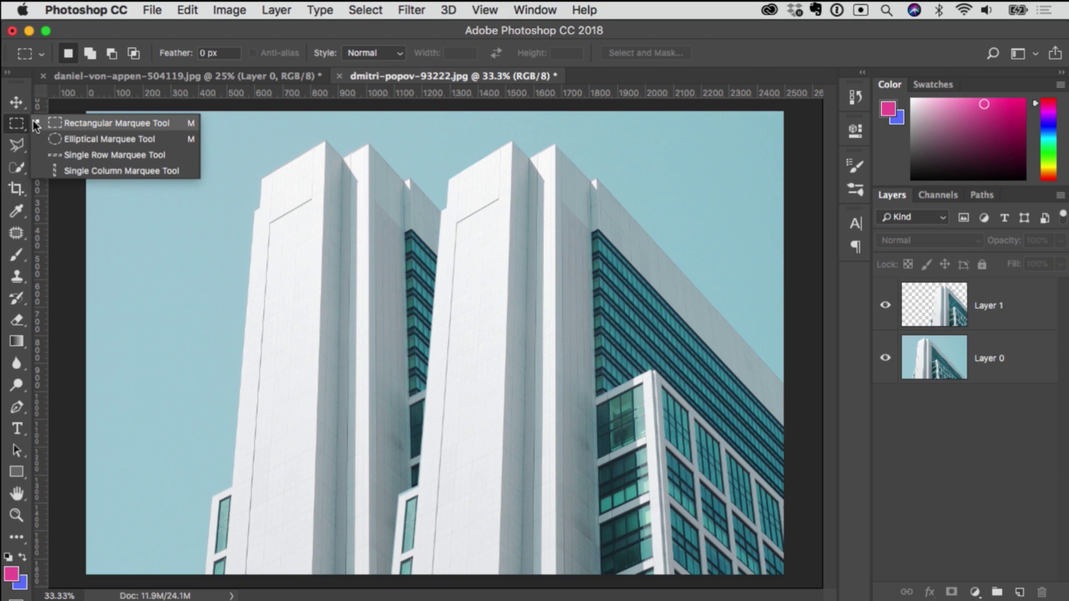
{"action": "left_click", "coordinate": [46, 124]}
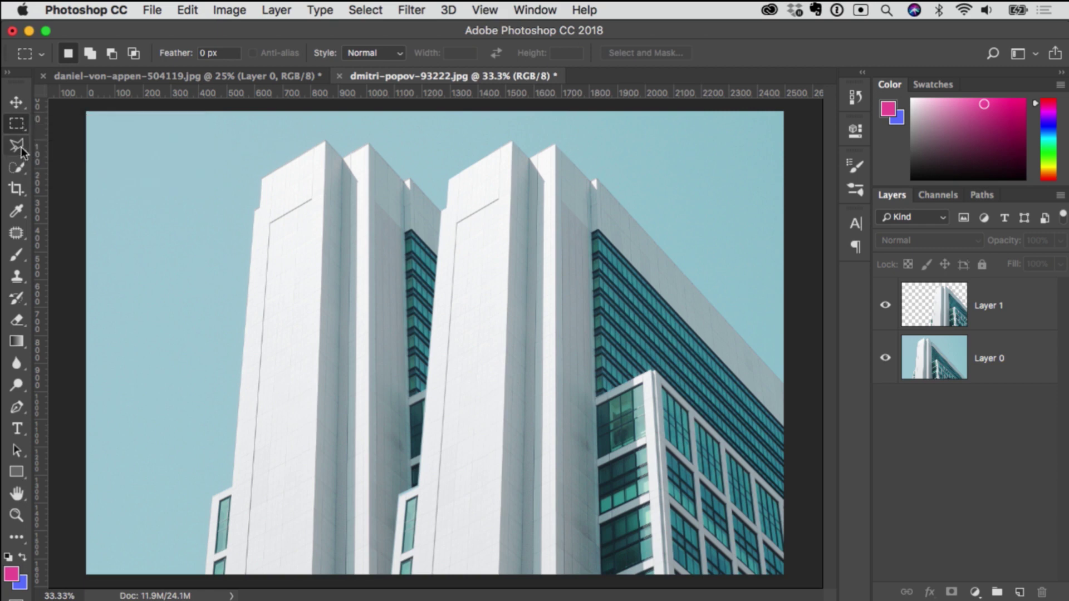
{"action": "left_click", "coordinate": [22, 149]}
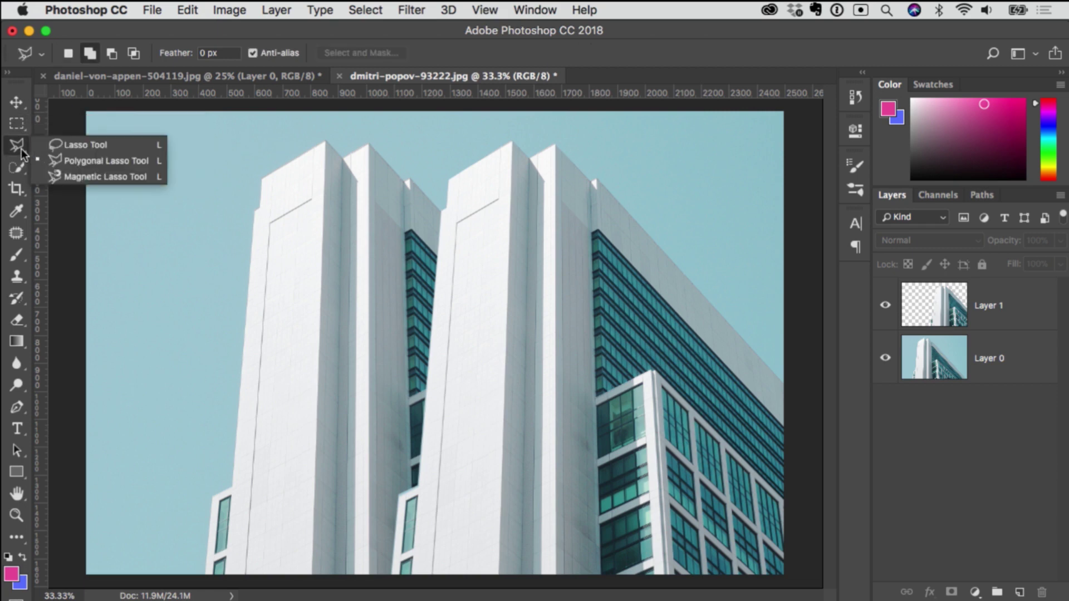
{"action": "left_click", "coordinate": [70, 146]}
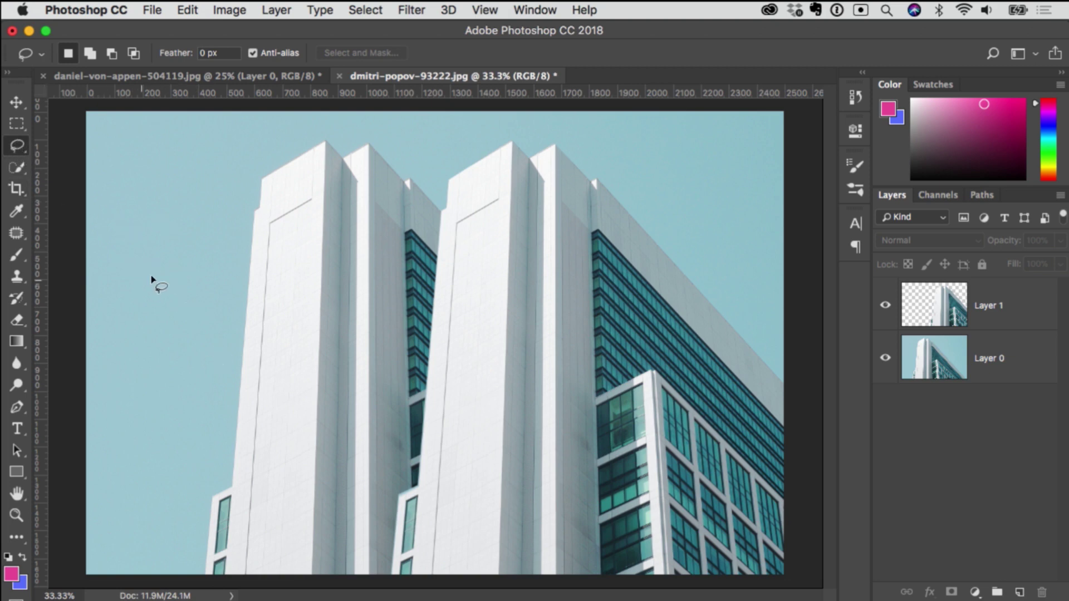
{"action": "mouse_move", "coordinate": [139, 231]}
{"action": "left_mouse_down"}
{"action": "mouse_move", "coordinate": [135, 313]}
{"action": "mouse_move", "coordinate": [180, 342]}
{"action": "mouse_move", "coordinate": [206, 334]}
{"action": "mouse_move", "coordinate": [213, 279]}
{"action": "mouse_move", "coordinate": [346, 294]}
{"action": "mouse_move", "coordinate": [313, 236]}
{"action": "mouse_move", "coordinate": [171, 195]}
{"action": "left_mouse_up"}
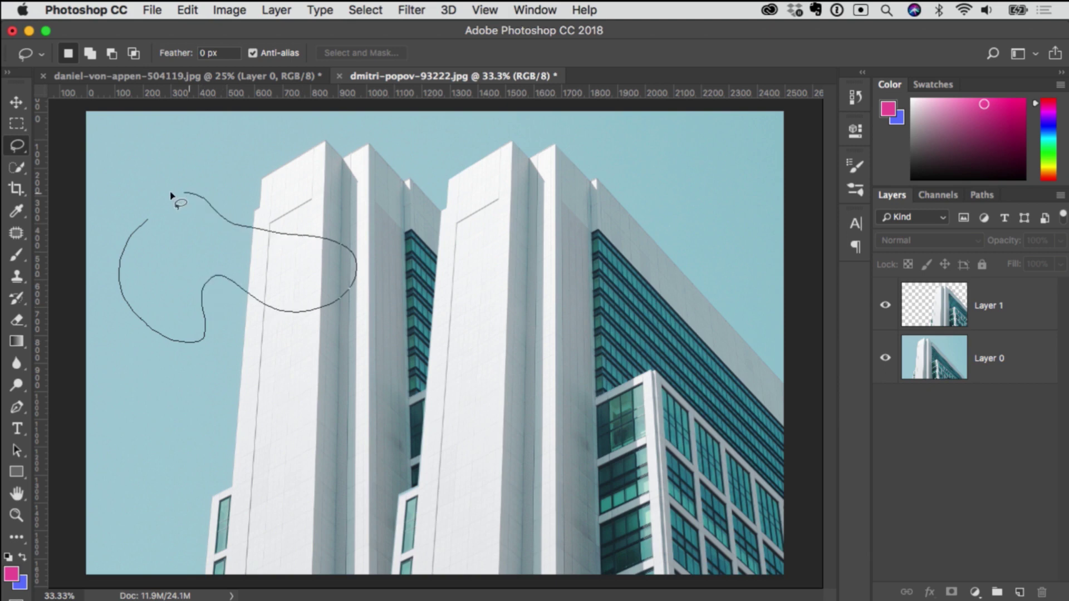
{"action": "left_click_drag", "start_coordinate": [144, 263], "coordinate": [146, 267]}
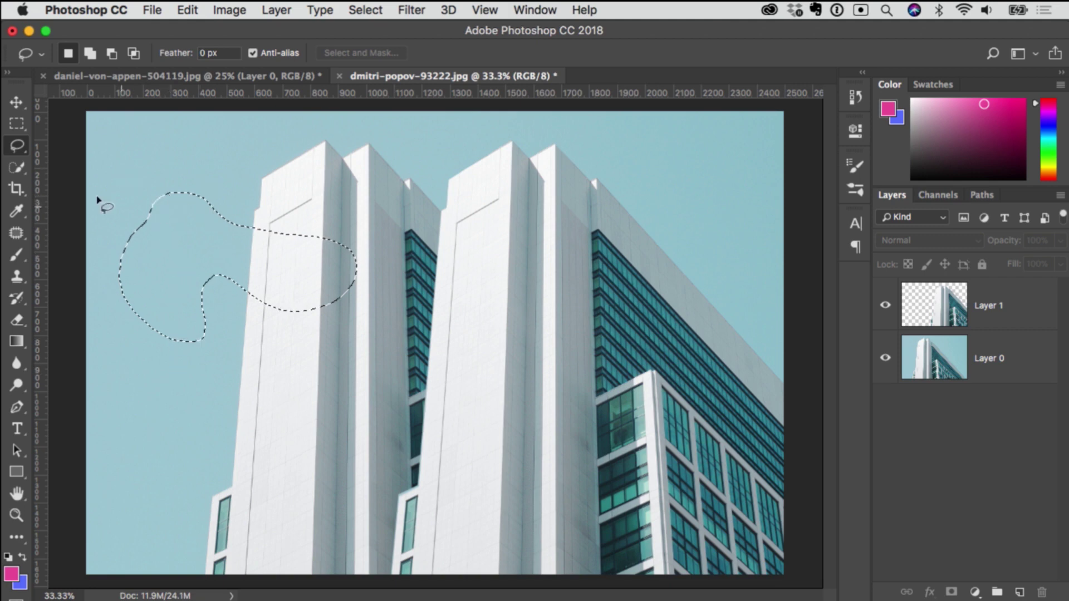
{"action": "key", "text": "super+d"}
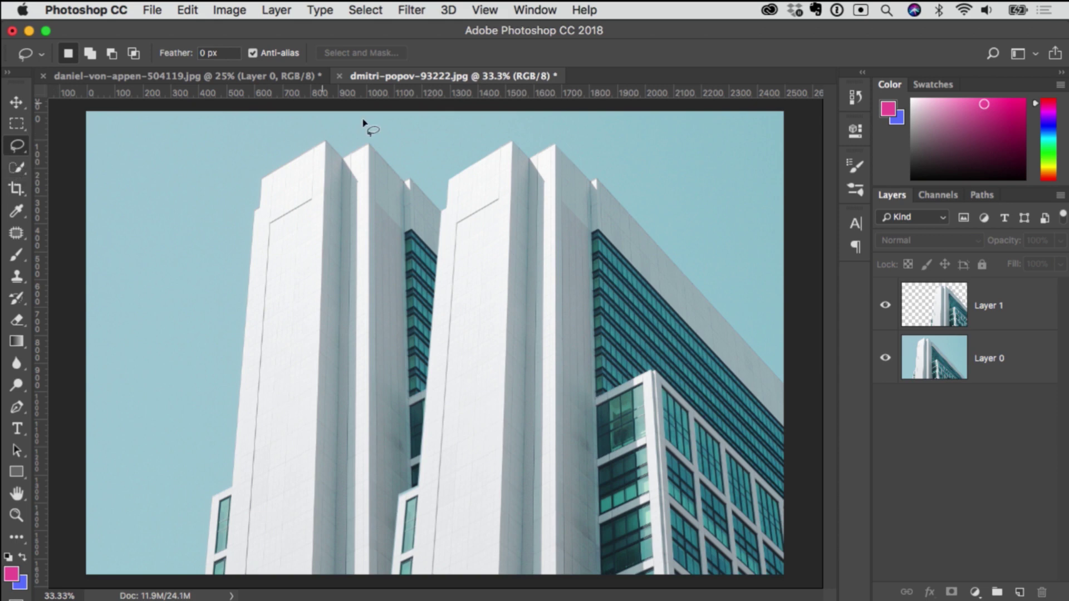
Step: Open the white church photo from the selecciones1 folder in Photoshop and unlock its Background layer
{"action": "mouse_move", "coordinate": [454, 557]}
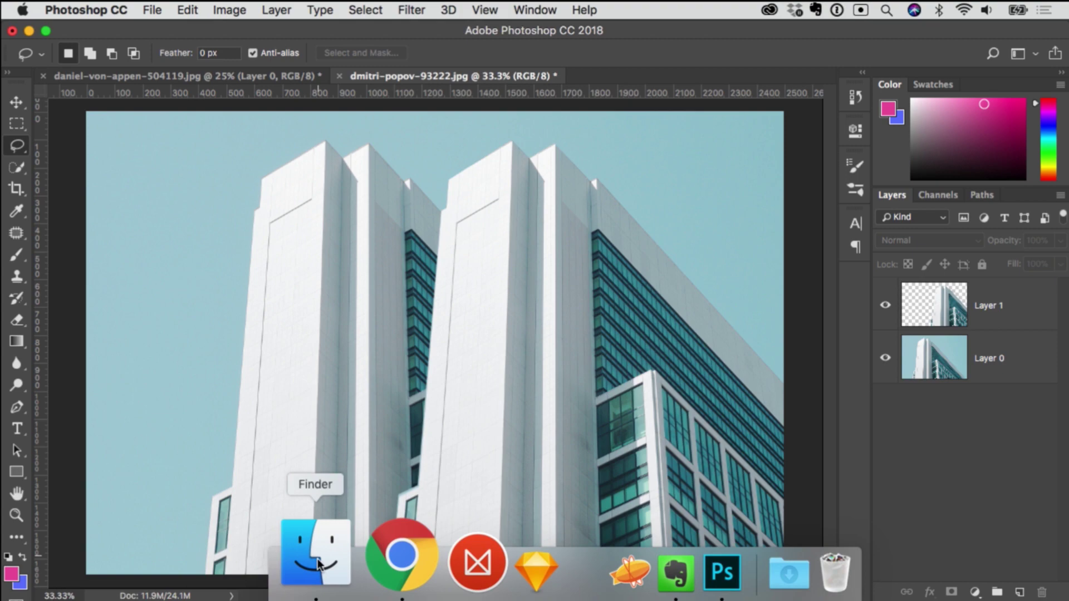
{"action": "left_click", "coordinate": [310, 557]}
{"action": "left_click", "coordinate": [393, 215]}
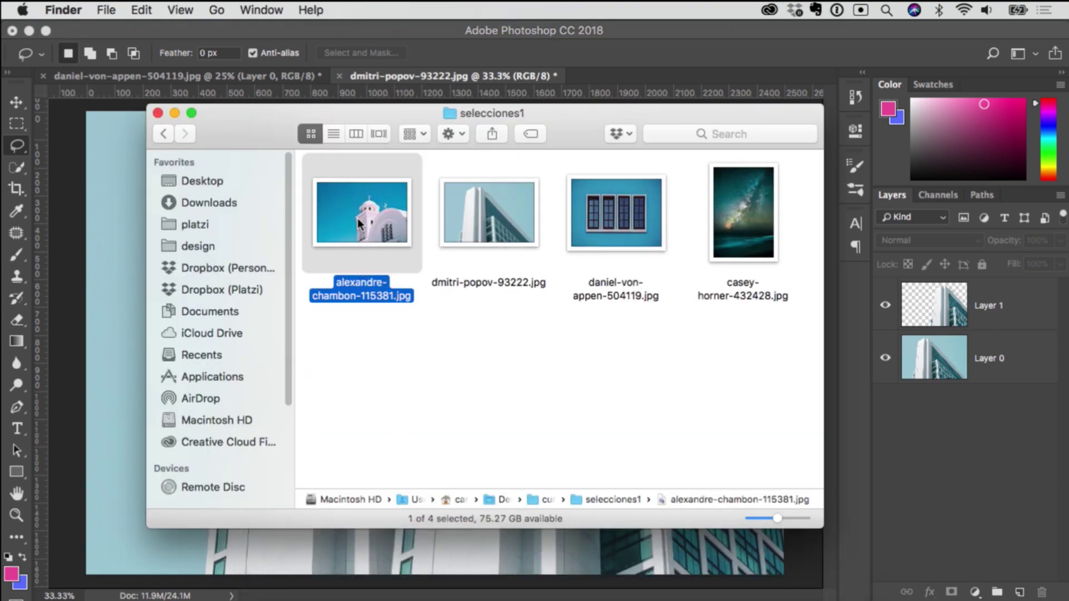
{"action": "right_click", "coordinate": [358, 219]}
{"action": "mouse_move", "coordinate": [468, 235]}
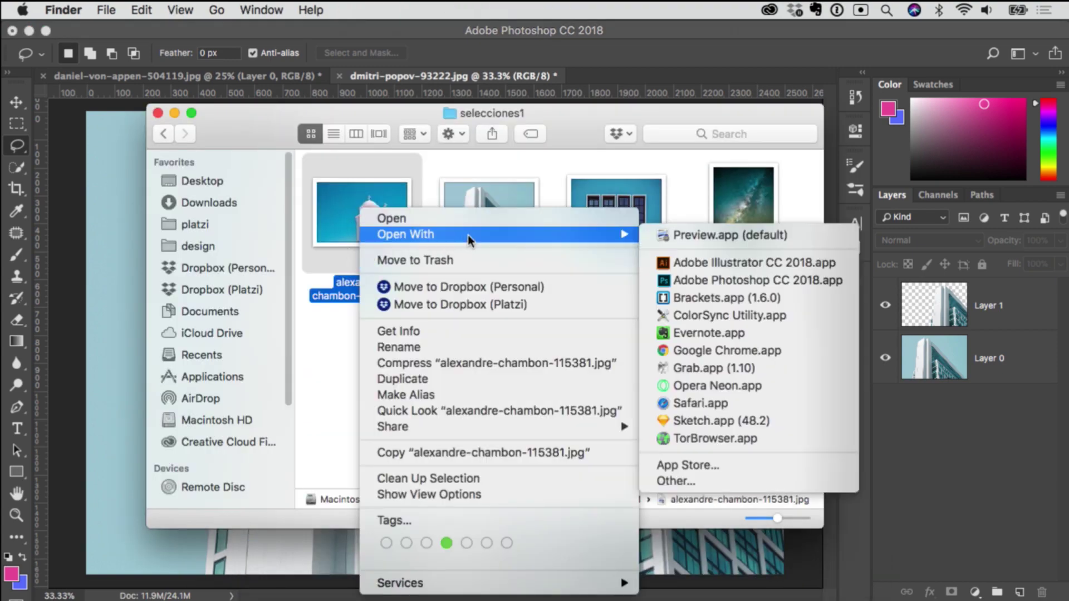
{"action": "left_click", "coordinate": [721, 279]}
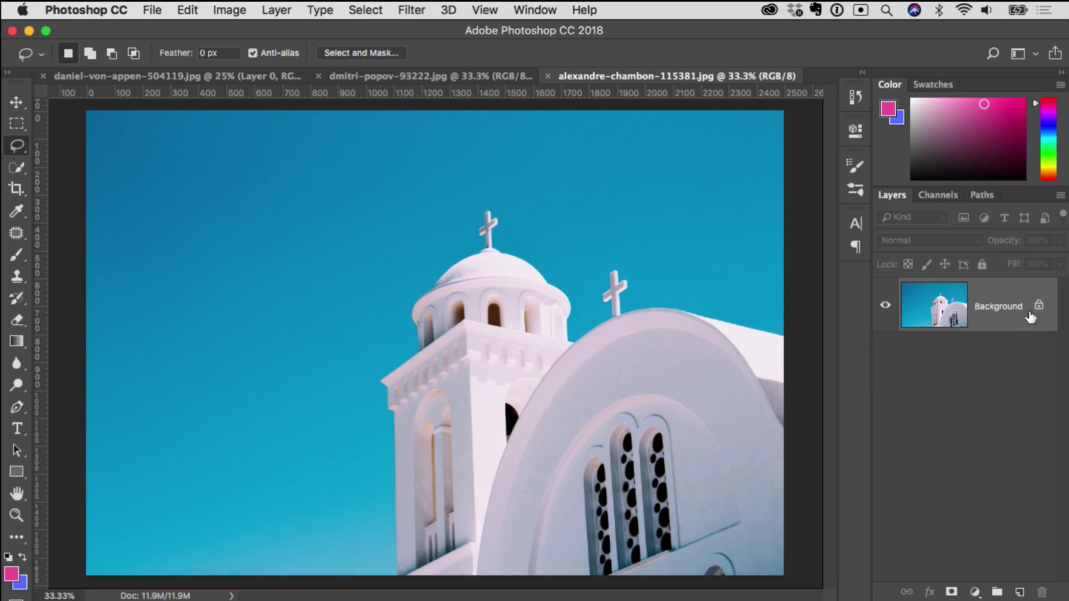
{"action": "left_click", "coordinate": [1039, 307]}
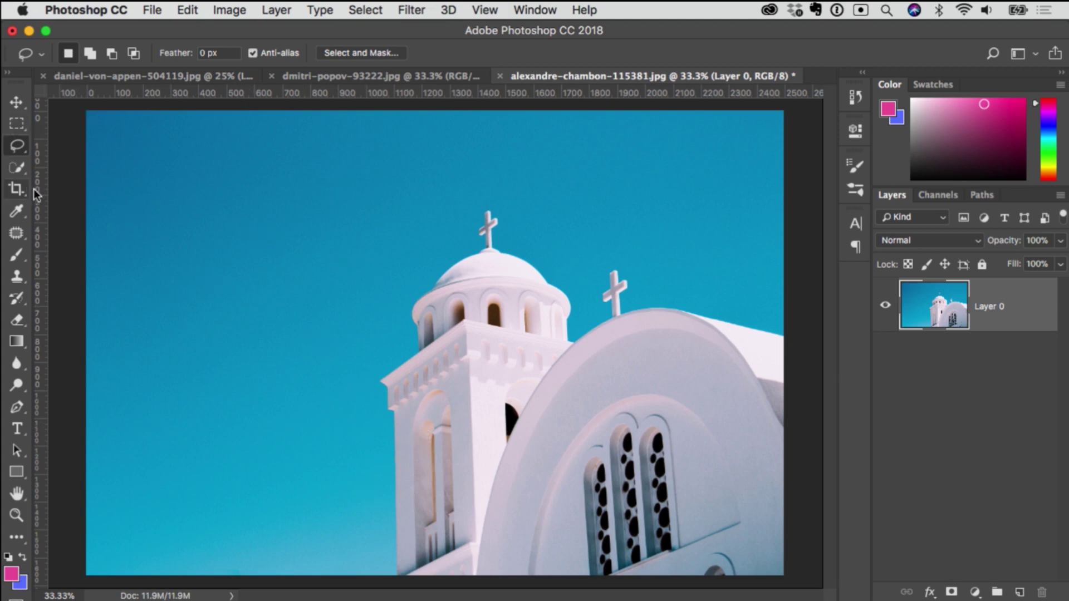
Step: Try selecting the blue sky with the Magic Wand, and set the tool's tolerance to 50
{"action": "left_click", "coordinate": [18, 168]}
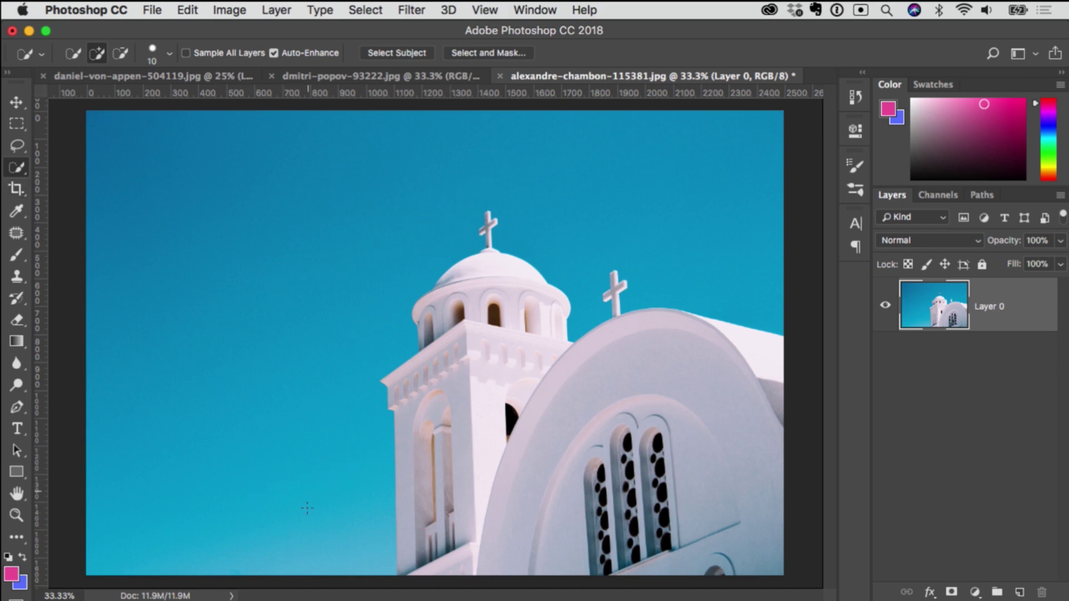
{"action": "right_click", "coordinate": [15, 170]}
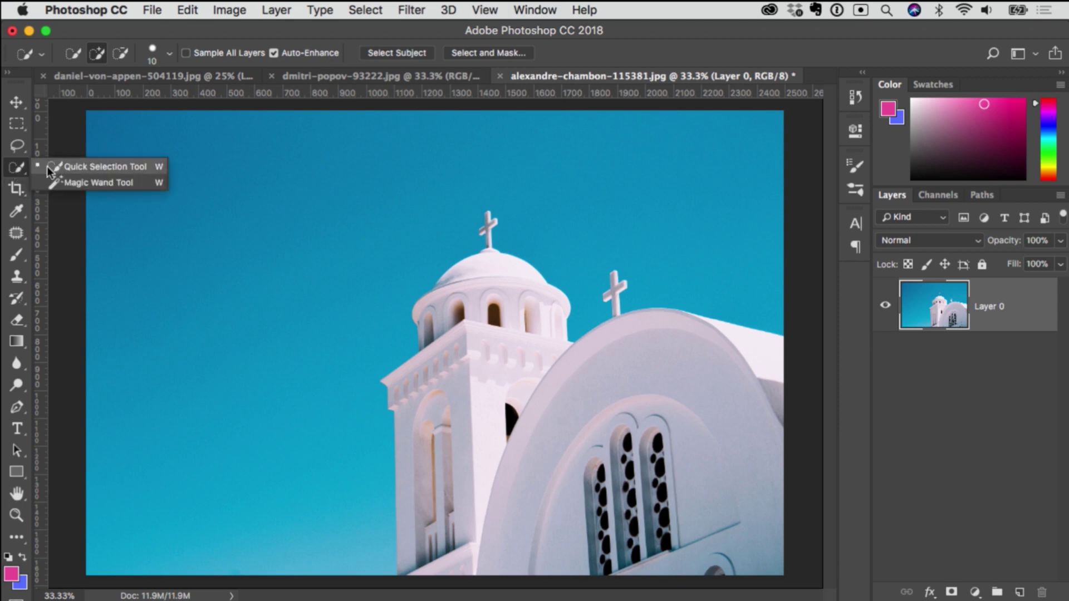
{"action": "left_click", "coordinate": [71, 184]}
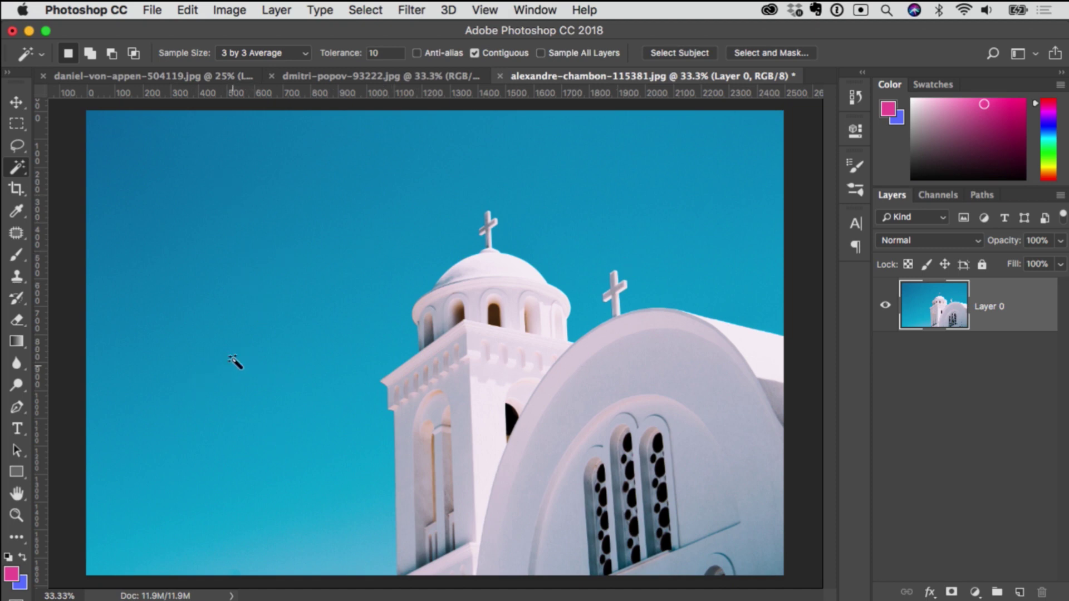
{"action": "left_click", "coordinate": [269, 345]}
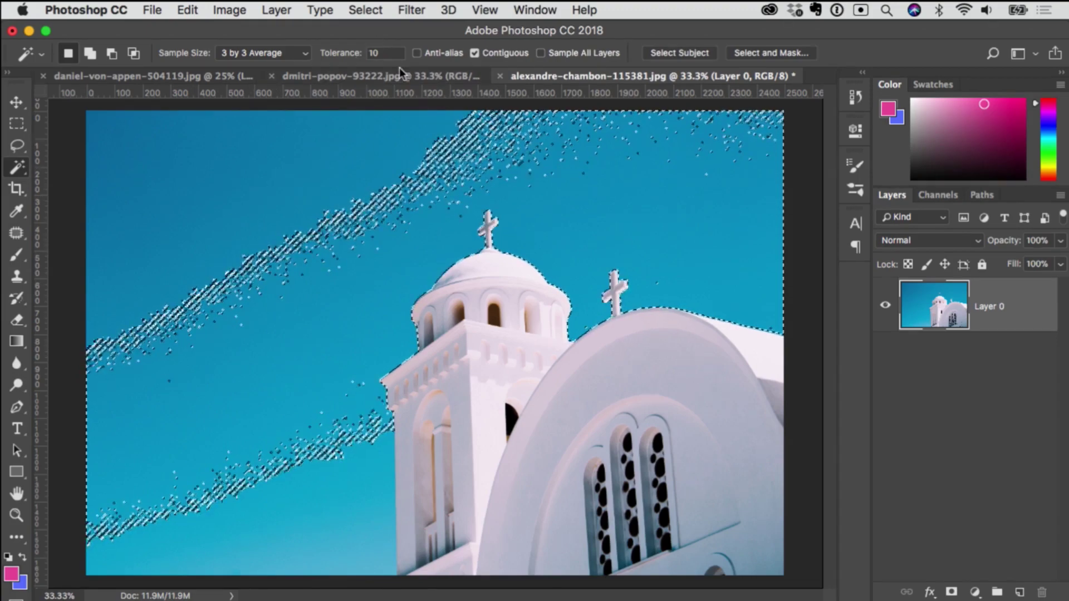
{"action": "left_click", "coordinate": [390, 54]}
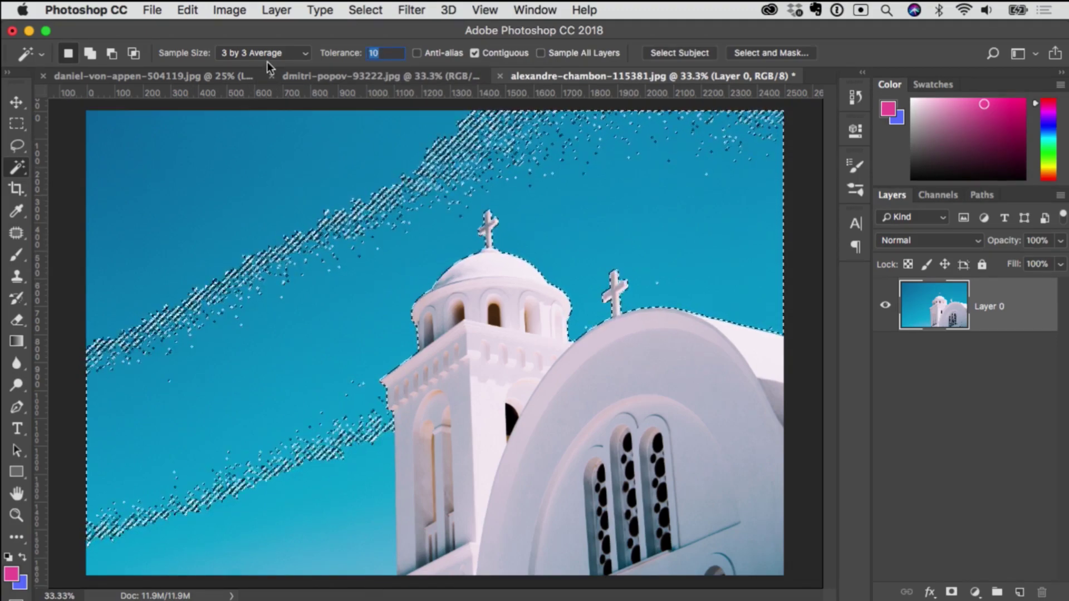
{"action": "type", "text": "50"}
{"action": "key", "text": "Return"}
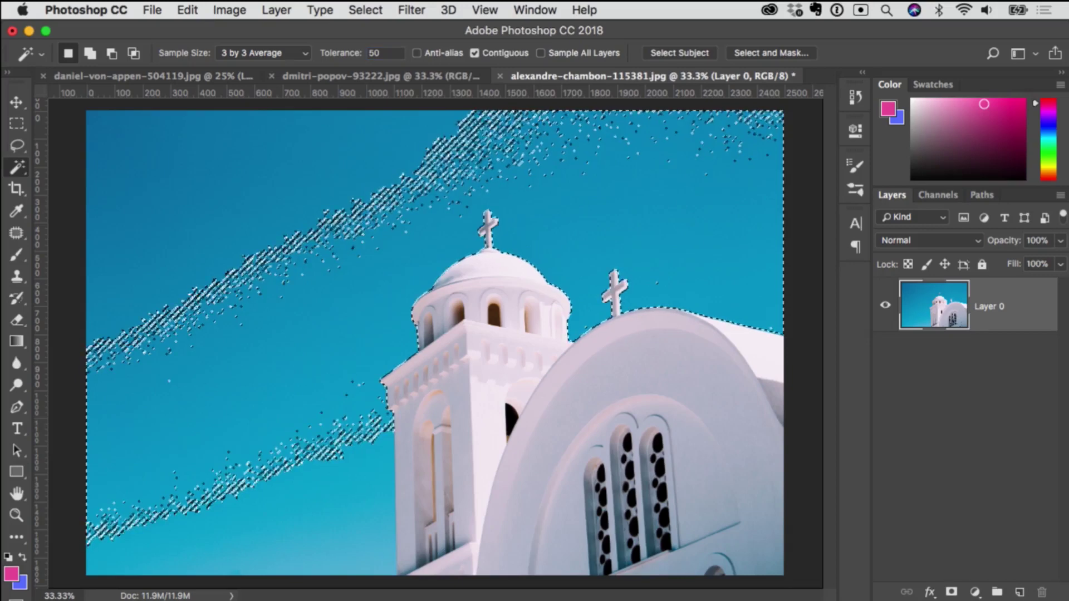
Step: Replace the selection with a new Magic Wand selection of the sky, adding the leftover strip along the photo's bottom edge
{"action": "key", "text": "super+d"}
{"action": "left_click", "coordinate": [288, 320]}
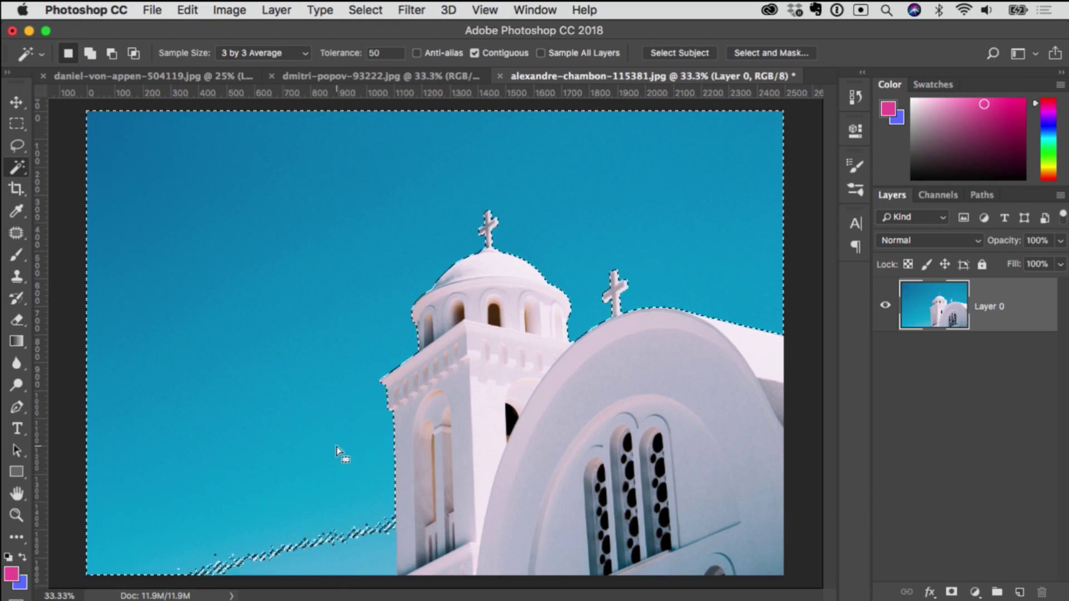
{"action": "key", "text": "shift"}
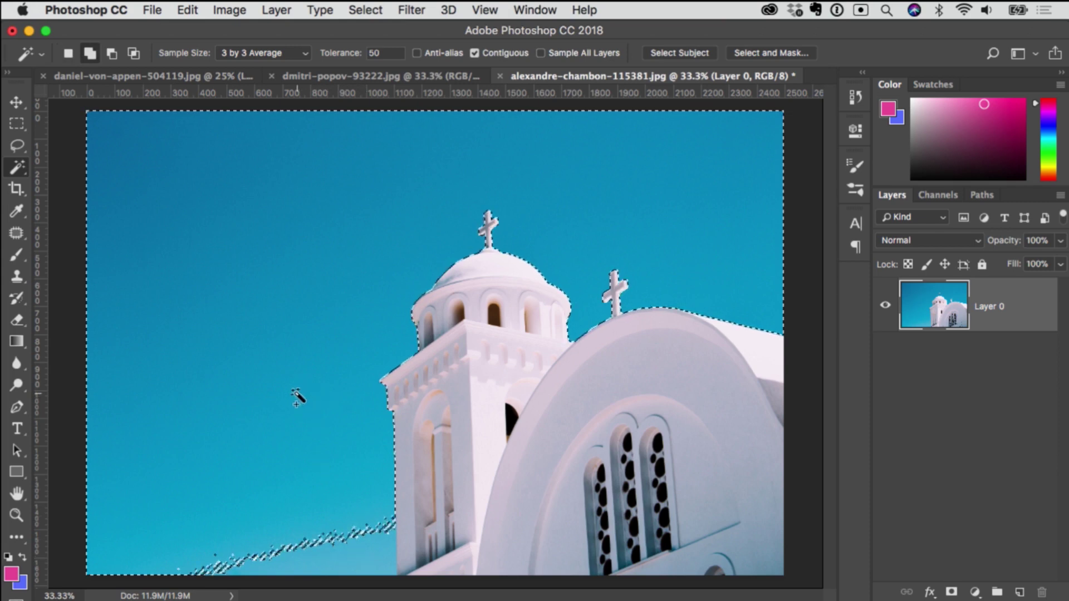
{"action": "left_click", "coordinate": [341, 569], "text": "shift"}
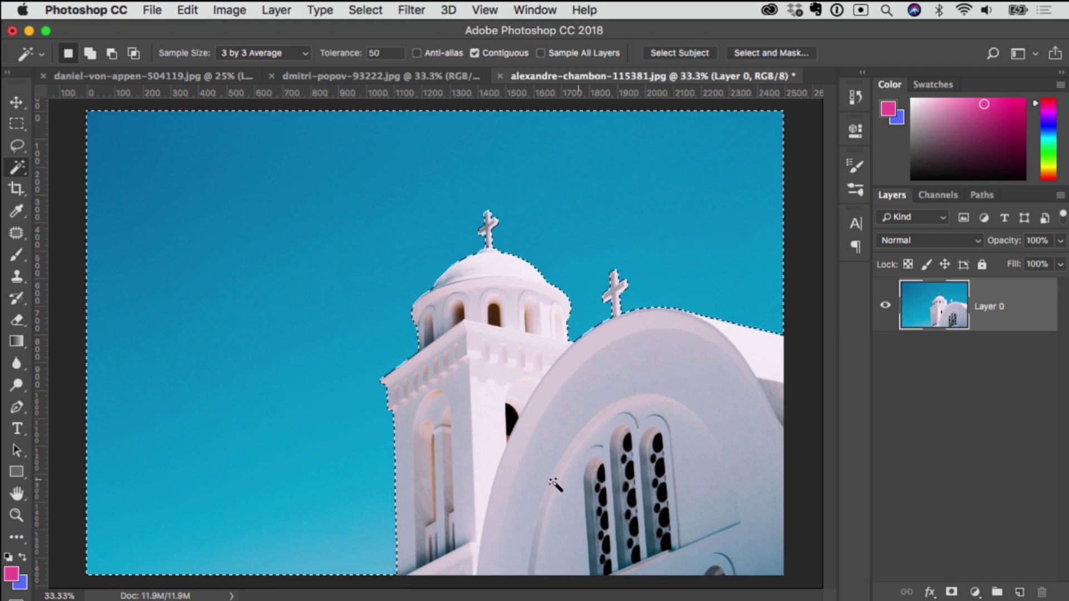
Step: Copy the selected sky onto a new layer above Layer 0 with Layer Via Copy
{"action": "key", "text": "v"}
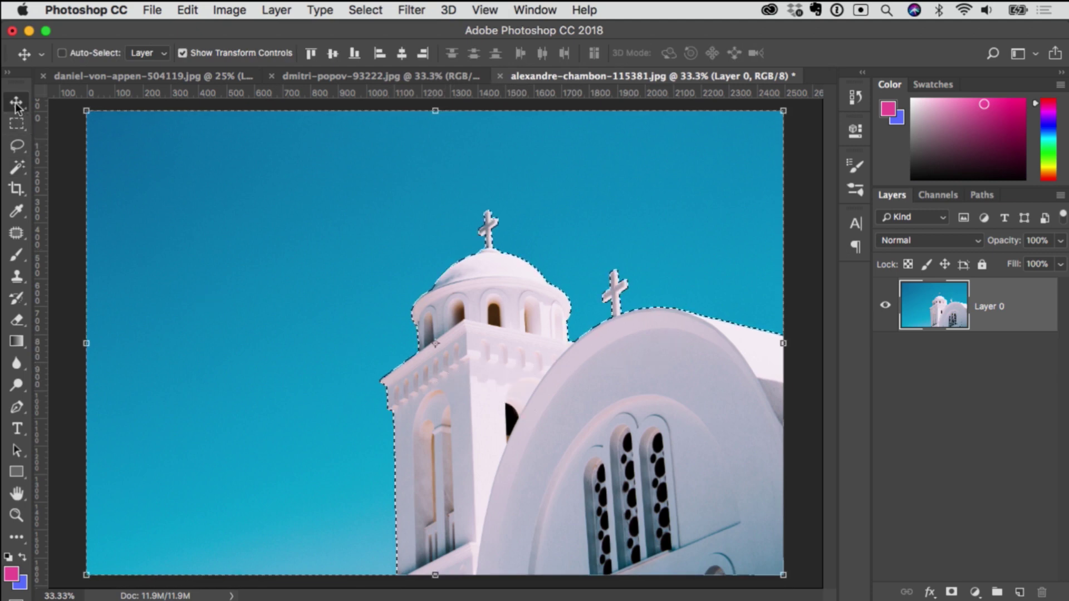
{"action": "left_click", "coordinate": [17, 146]}
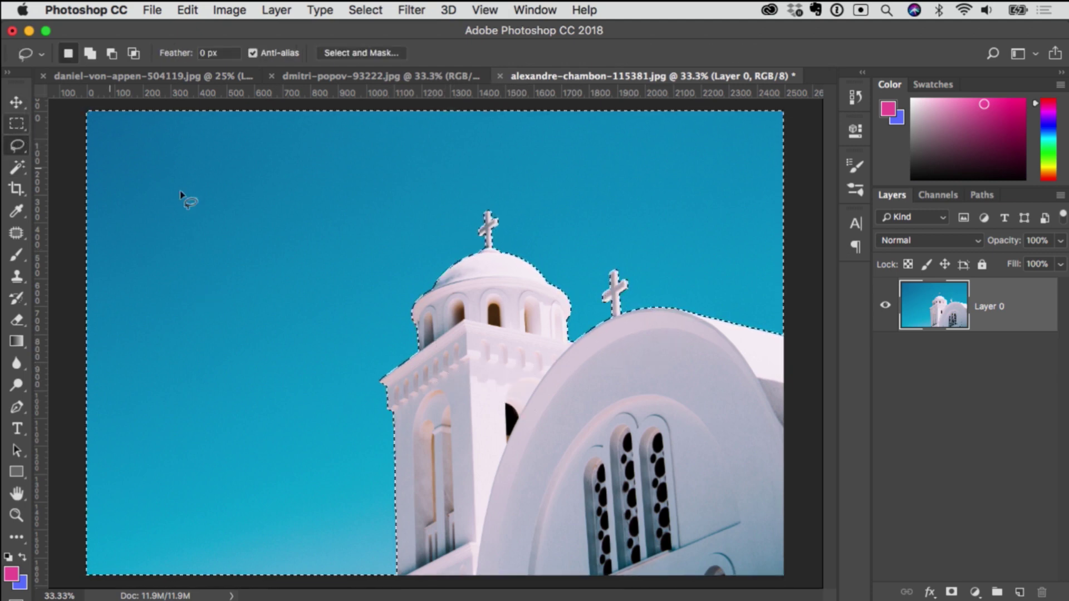
{"action": "right_click", "coordinate": [474, 287]}
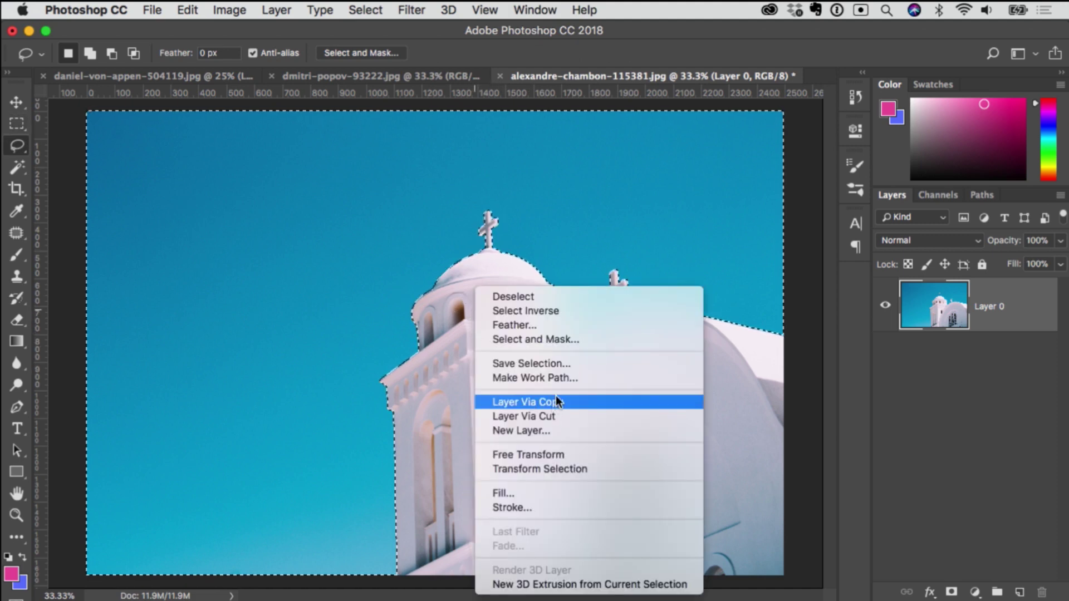
{"action": "left_click", "coordinate": [593, 401]}
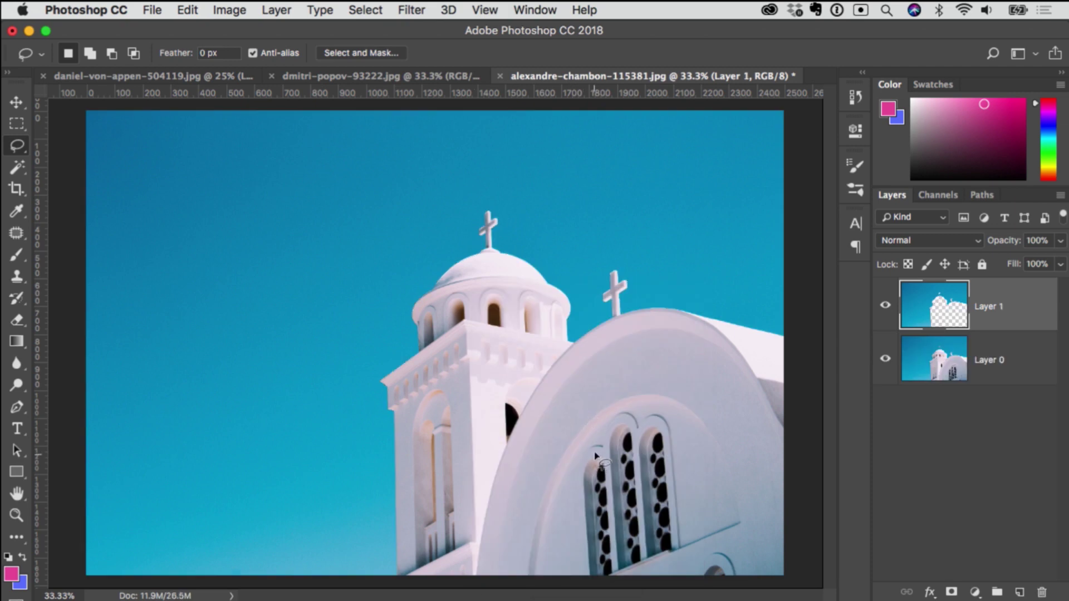
Step: Hide and reshow Layer 0 and Layer 1 to examine the sky cut-out on its own
{"action": "left_click", "coordinate": [886, 359]}
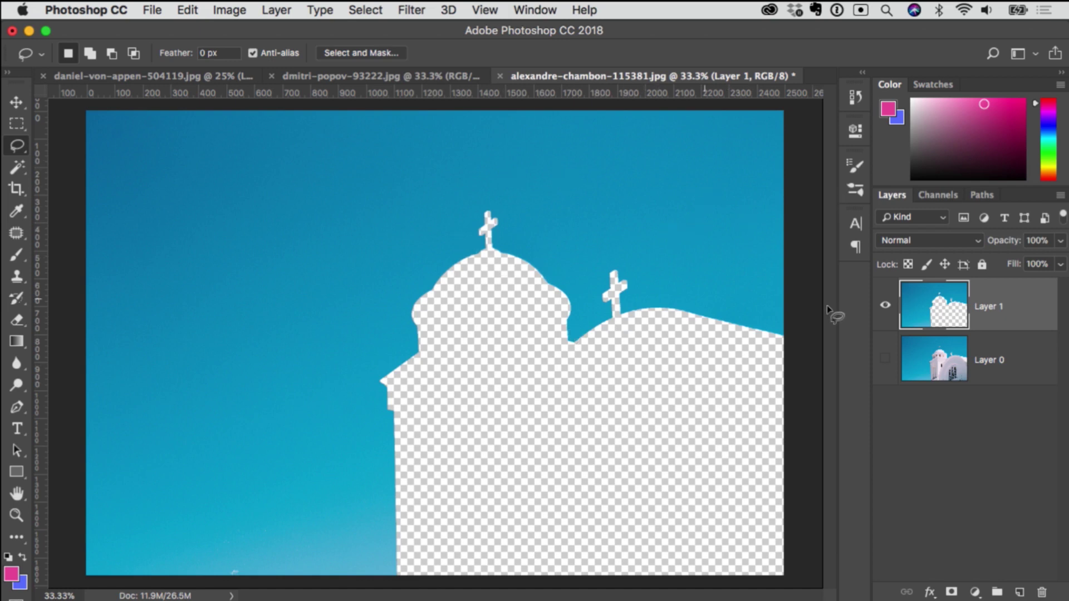
{"action": "left_click", "coordinate": [886, 307]}
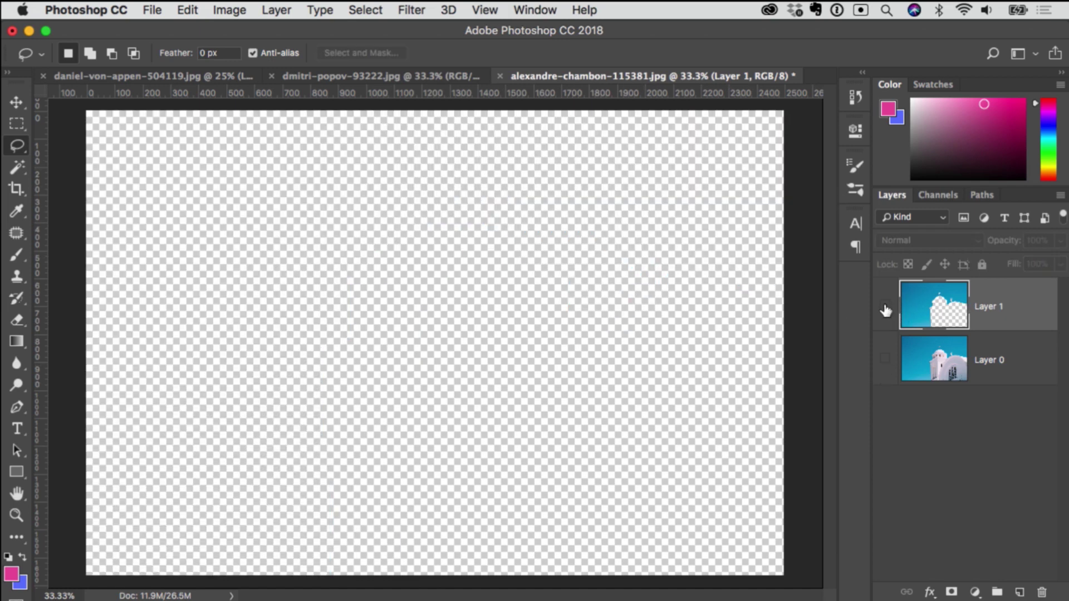
{"action": "left_click", "coordinate": [886, 307]}
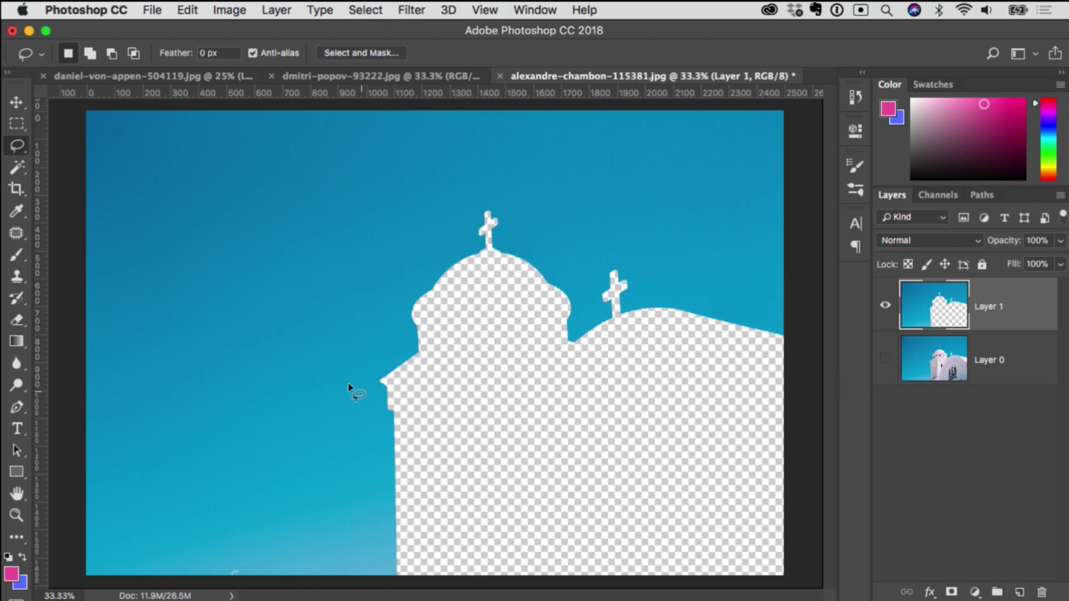
{"action": "left_click", "coordinate": [885, 358]}
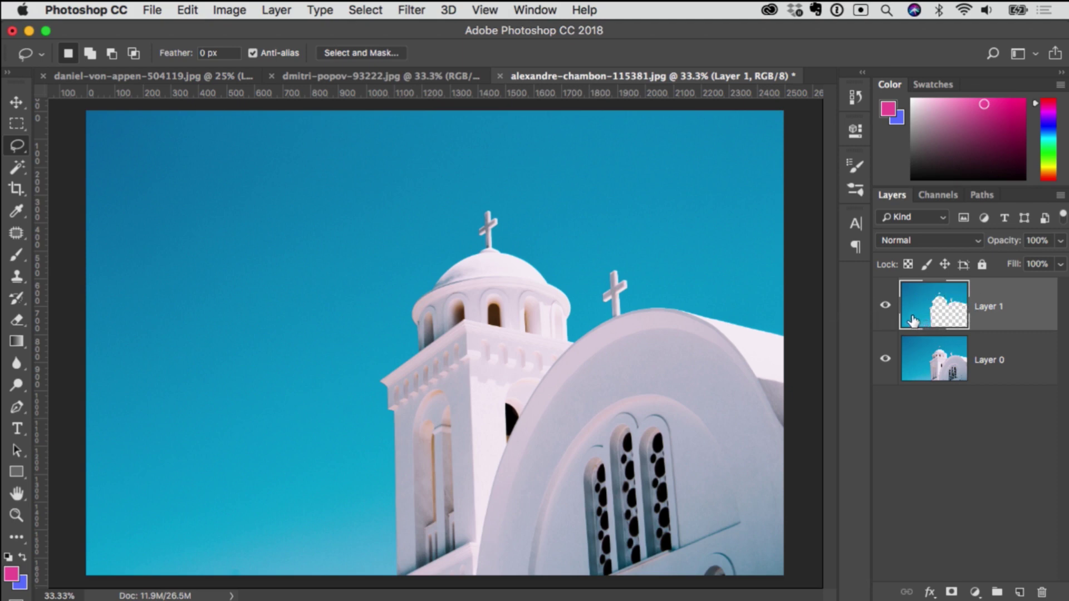
Step: Load the sky outline of Layer 1 as a selection and delete that layer
{"action": "left_click_drag", "start_coordinate": [919, 320], "coordinate": [924, 305]}
{"action": "left_click", "coordinate": [933, 305], "text": "super"}
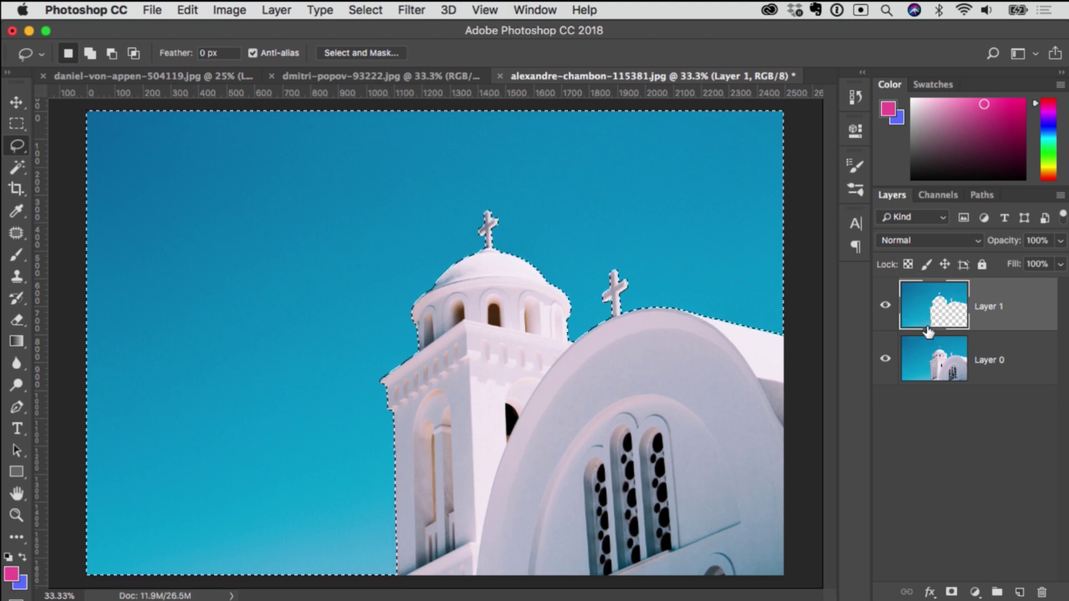
{"action": "left_click_drag", "start_coordinate": [1001, 315], "coordinate": [1042, 592]}
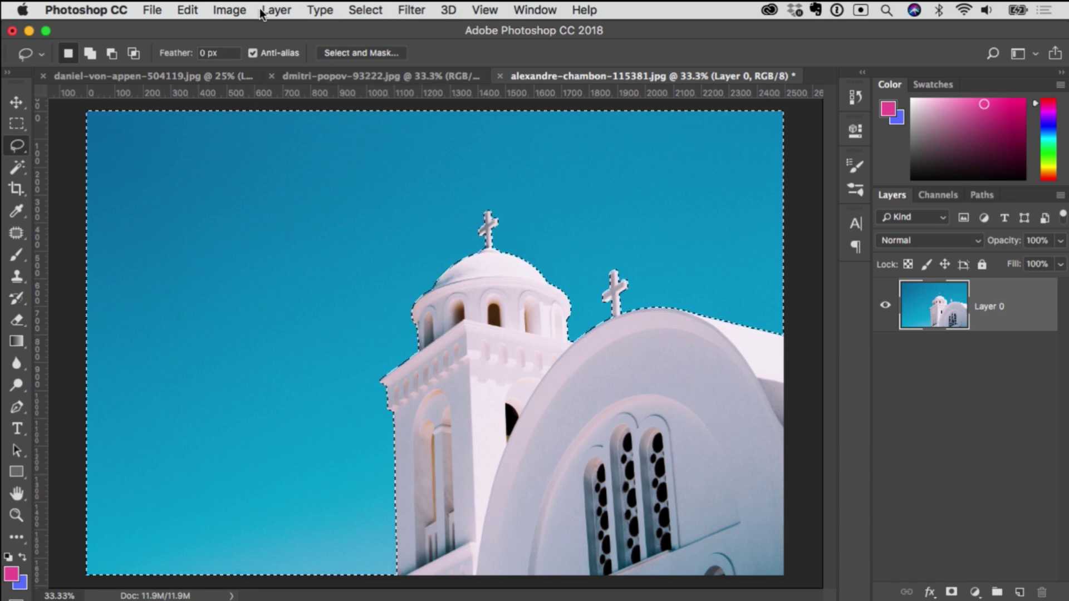
Step: Invert the selection to the church and copy it onto a new layer with Layer Via Copy
{"action": "left_click", "coordinate": [363, 10]}
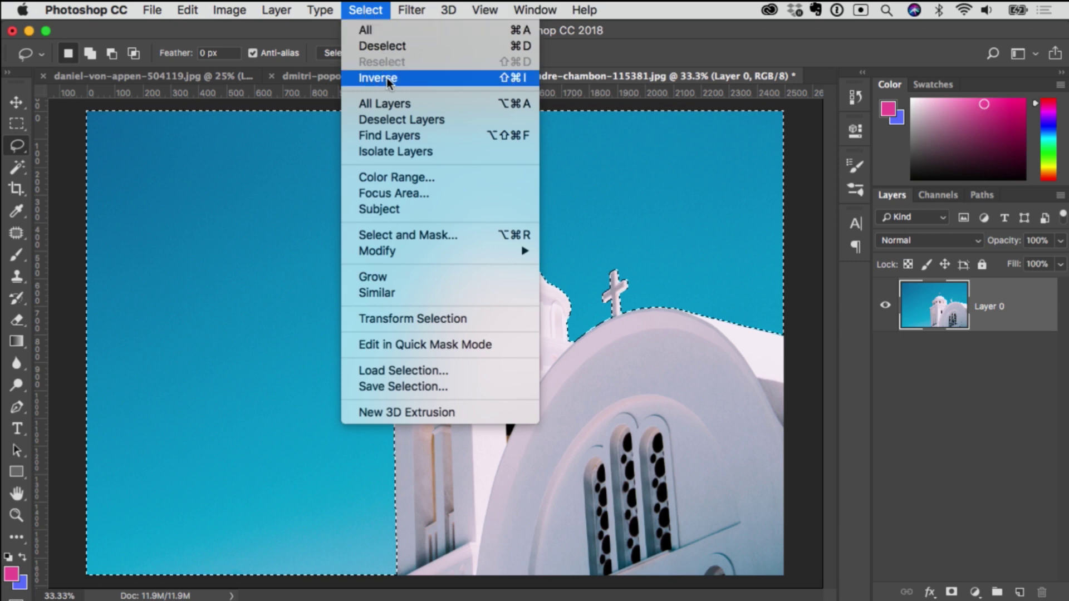
{"action": "left_click", "coordinate": [427, 81]}
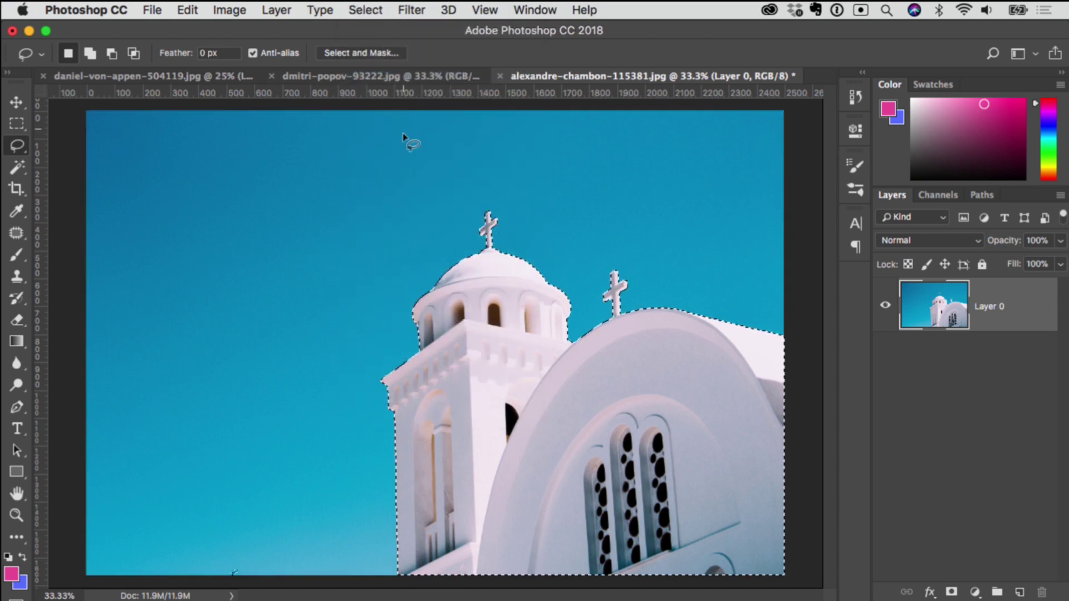
{"action": "right_click", "coordinate": [480, 390]}
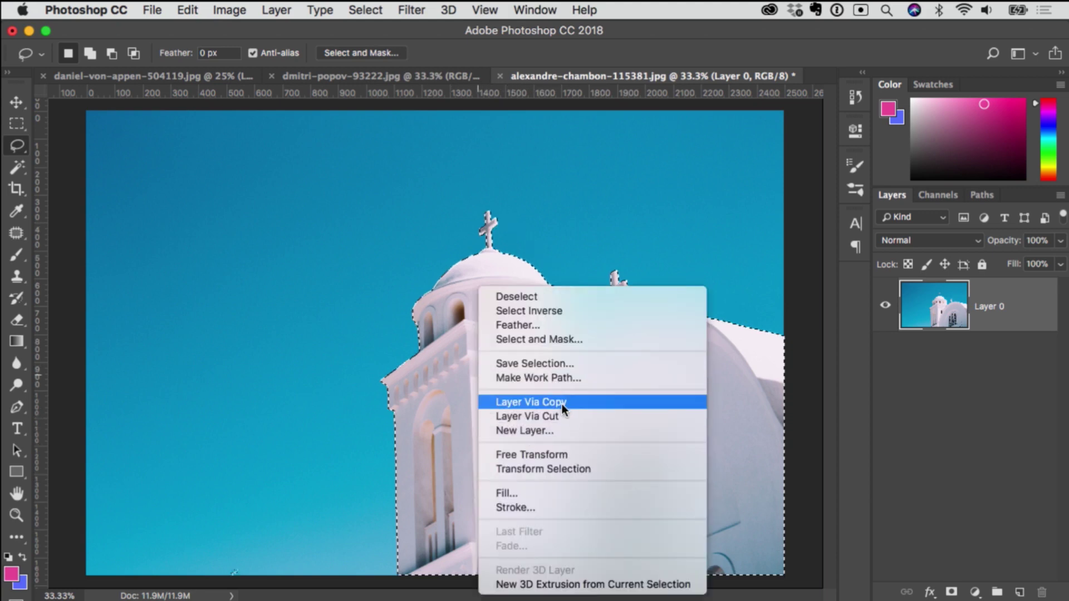
{"action": "left_click", "coordinate": [573, 405]}
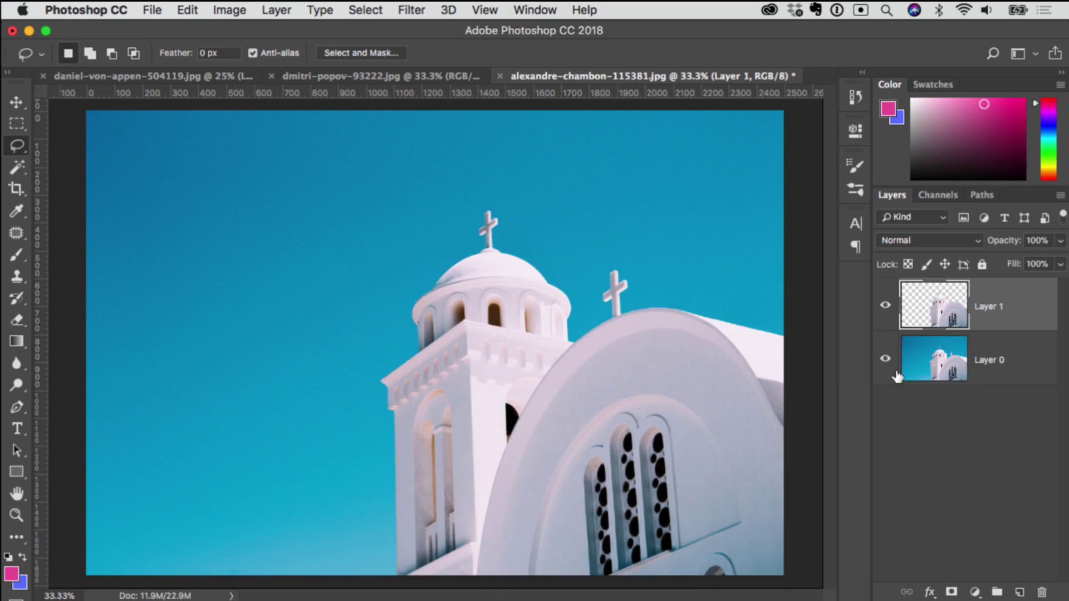
Step: Examine the church cut-out with Layer 0 hidden, and leave only Layer 0 shown with Layer 1 hidden
{"action": "left_click", "coordinate": [886, 359]}
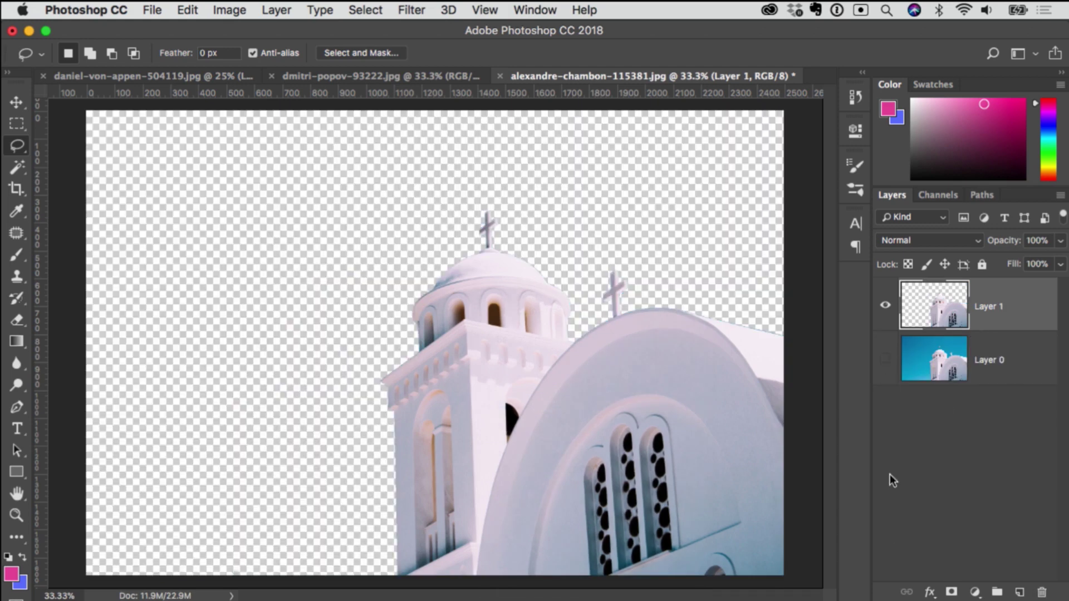
{"action": "left_click", "coordinate": [885, 359]}
{"action": "left_click", "coordinate": [885, 305]}
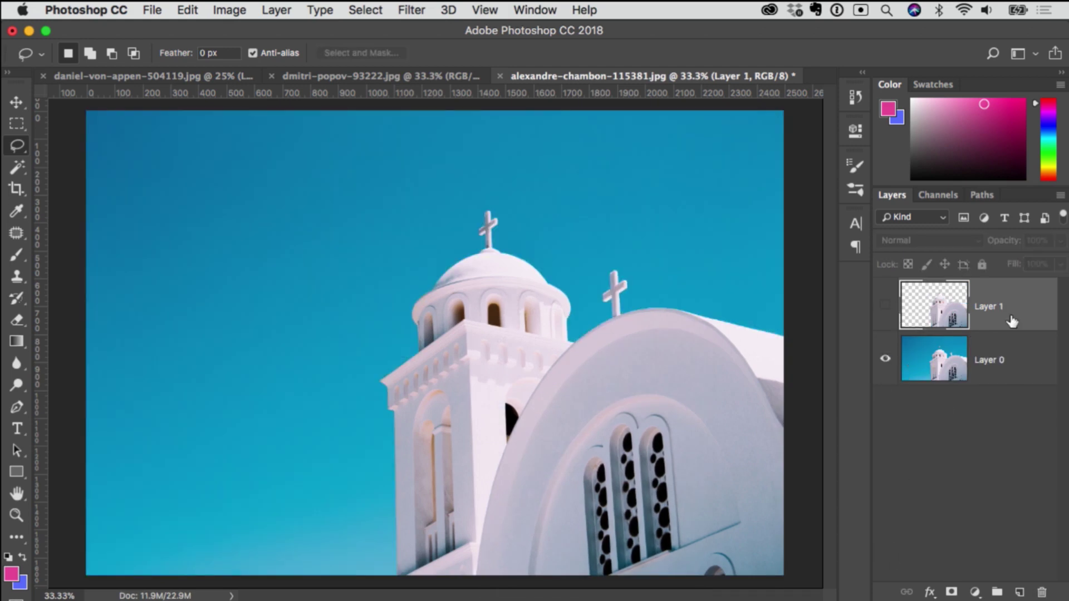
Step: Switch to the Quick Selection Tool and set its brush size to 54
{"action": "left_click", "coordinate": [21, 169]}
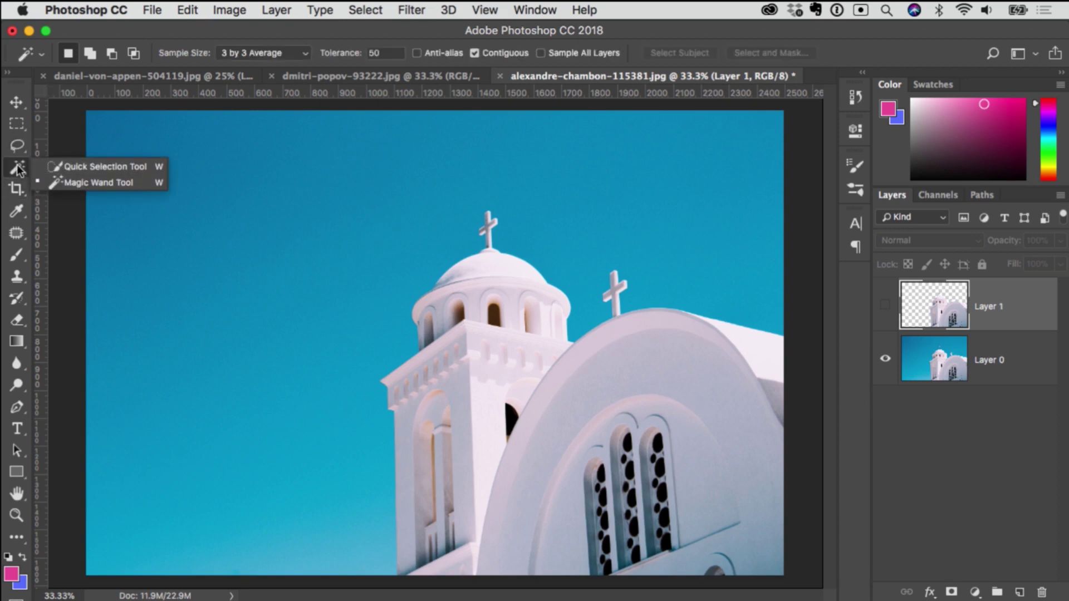
{"action": "left_click", "coordinate": [91, 170]}
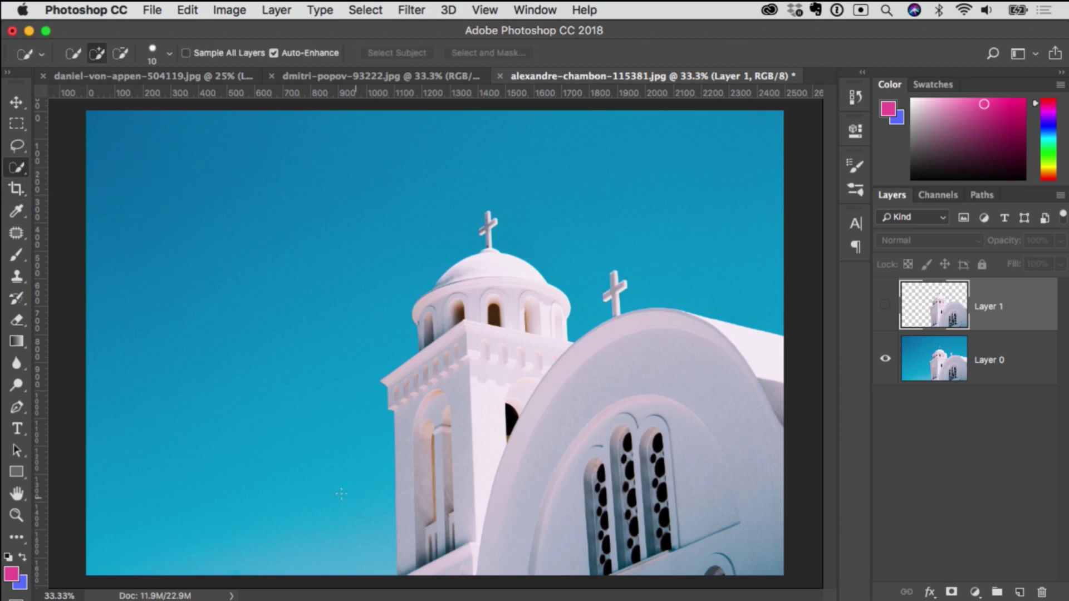
{"action": "left_click", "coordinate": [169, 54]}
{"action": "left_click_drag", "start_coordinate": [88, 100], "coordinate": [115, 98]}
{"action": "key", "text": "Return"}
Step: Try selecting the sky around the church with Quick Selection strokes while Layer 1 is active, and clear the selection
{"action": "mouse_move", "coordinate": [334, 560]}
{"action": "left_mouse_down"}
{"action": "mouse_move", "coordinate": [359, 537]}
{"action": "mouse_move", "coordinate": [372, 500]}
{"action": "mouse_move", "coordinate": [347, 382]}
{"action": "left_mouse_up"}
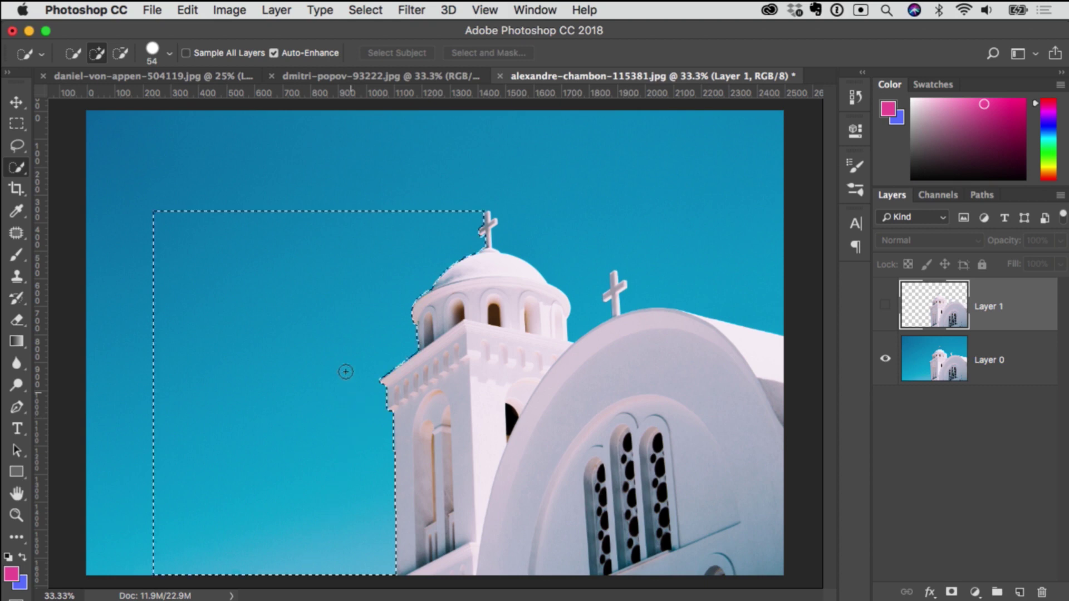
{"action": "mouse_move", "coordinate": [365, 309]}
{"action": "left_mouse_down"}
{"action": "mouse_move", "coordinate": [401, 213]}
{"action": "mouse_move", "coordinate": [428, 180]}
{"action": "mouse_move", "coordinate": [487, 156]}
{"action": "mouse_move", "coordinate": [557, 165]}
{"action": "left_mouse_up"}
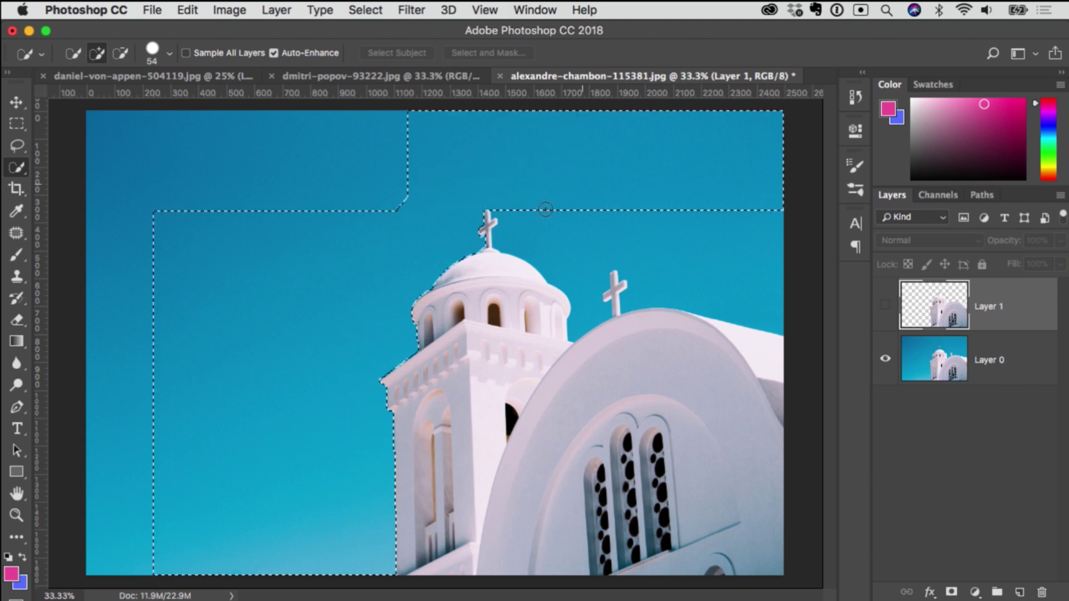
{"action": "left_click_drag", "start_coordinate": [566, 258], "coordinate": [580, 287]}
{"action": "key", "text": "super+d"}
{"action": "key", "text": "super+z"}
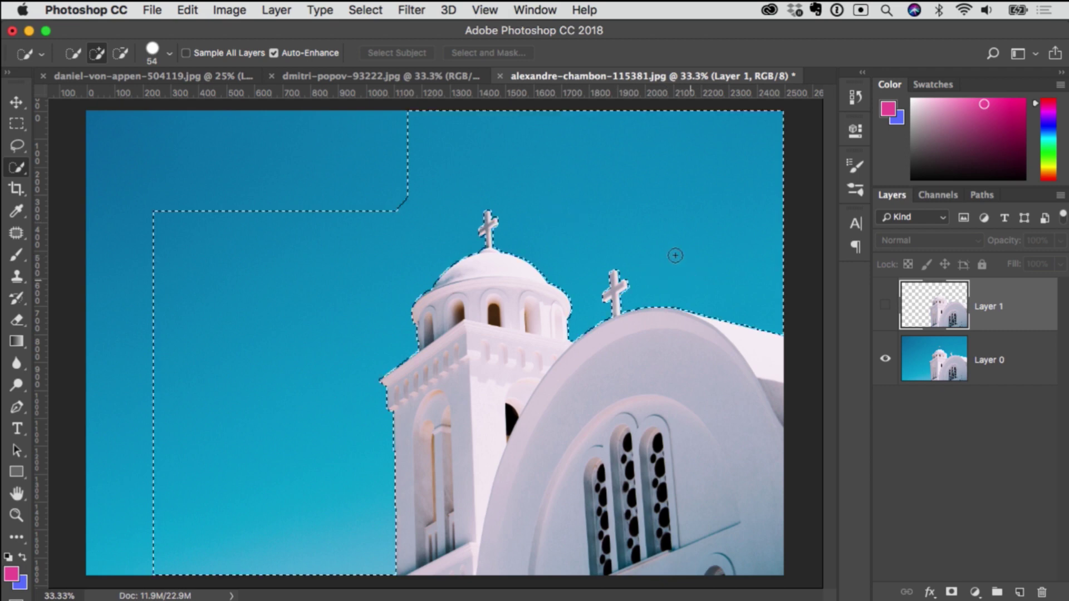
{"action": "key", "text": "super+z"}
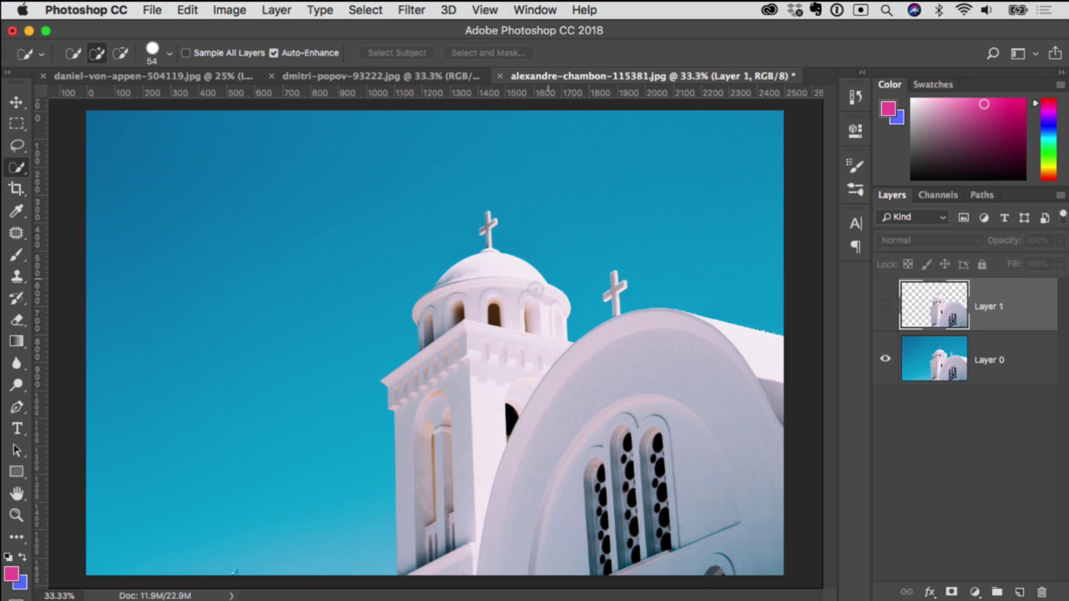
Step: Select the whole sky on Layer 0 with Quick Selection and invert the selection to the church
{"action": "left_click", "coordinate": [1008, 373]}
{"action": "key", "text": "super+d"}
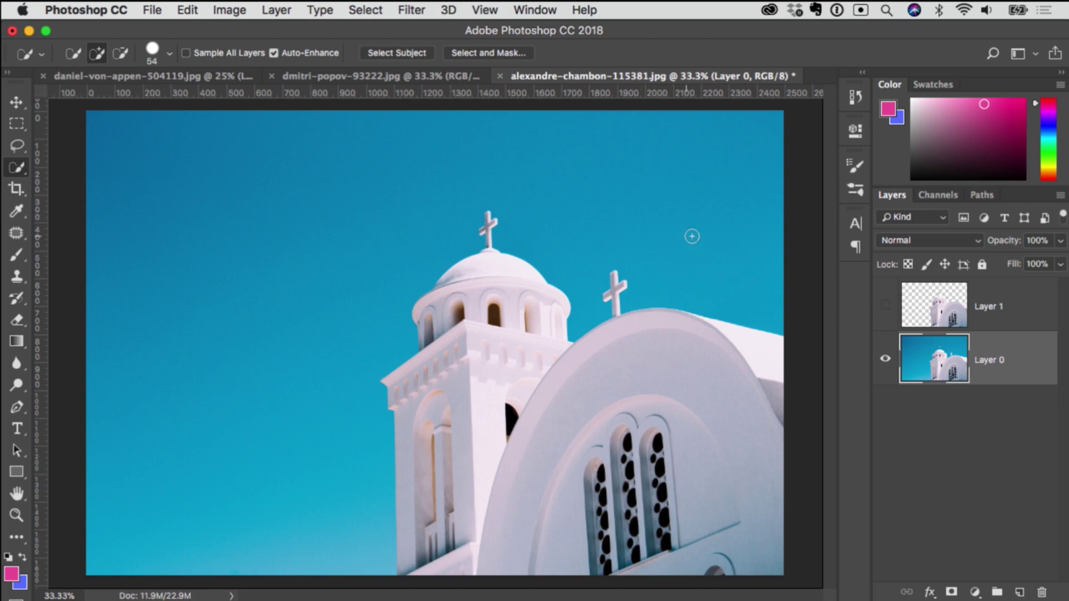
{"action": "mouse_move", "coordinate": [751, 288]}
{"action": "left_mouse_down"}
{"action": "mouse_move", "coordinate": [713, 279]}
{"action": "mouse_move", "coordinate": [628, 227]}
{"action": "mouse_move", "coordinate": [576, 232]}
{"action": "mouse_move", "coordinate": [432, 201]}
{"action": "mouse_move", "coordinate": [349, 272]}
{"action": "mouse_move", "coordinate": [323, 353]}
{"action": "mouse_move", "coordinate": [345, 450]}
{"action": "left_mouse_up"}
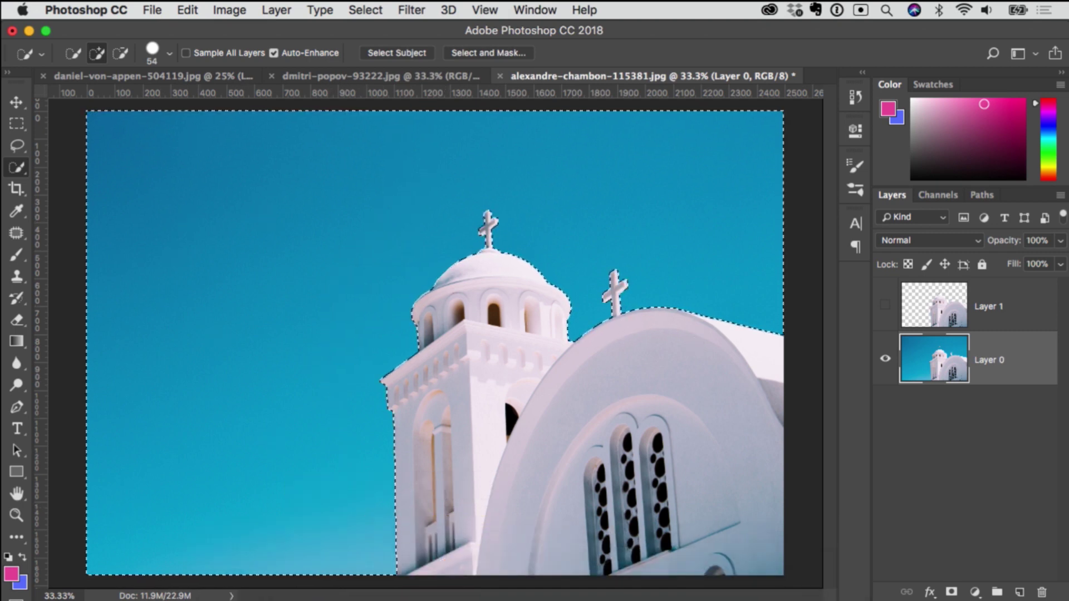
{"action": "left_click", "coordinate": [237, 12]}
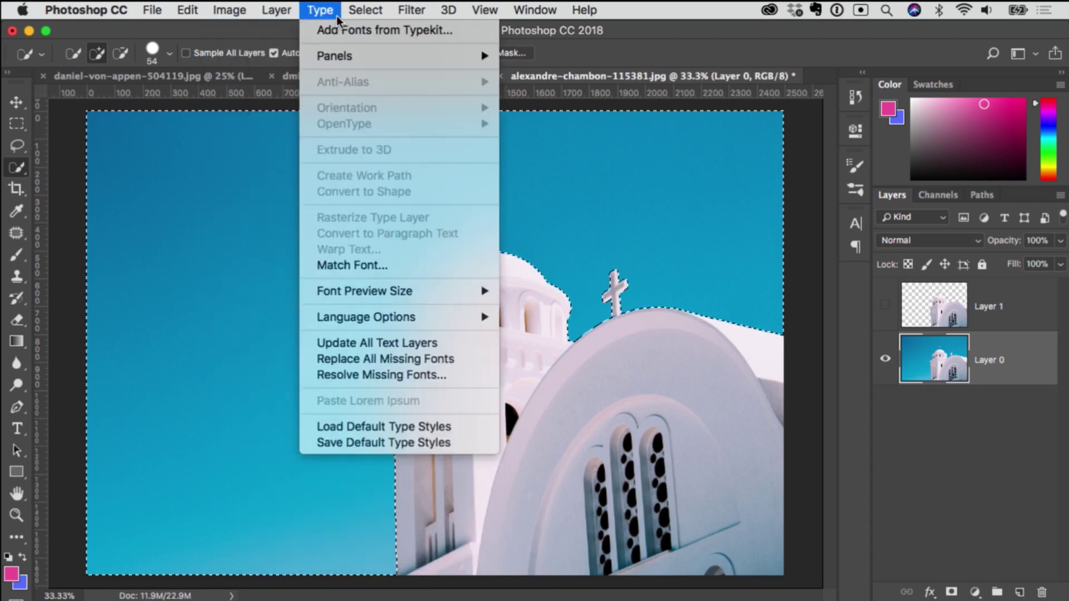
{"action": "left_click", "coordinate": [410, 77]}
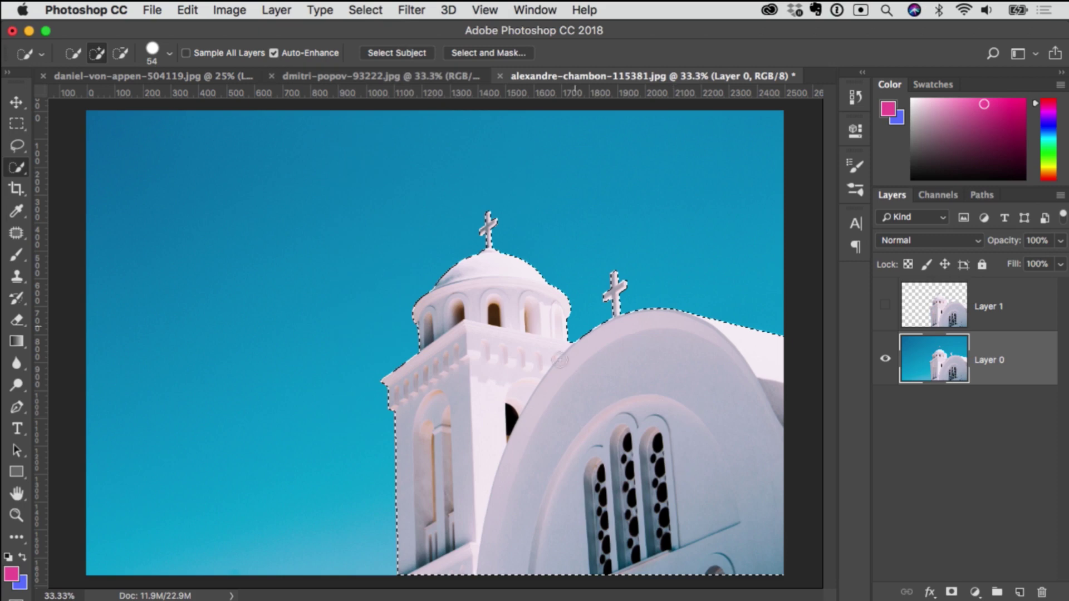